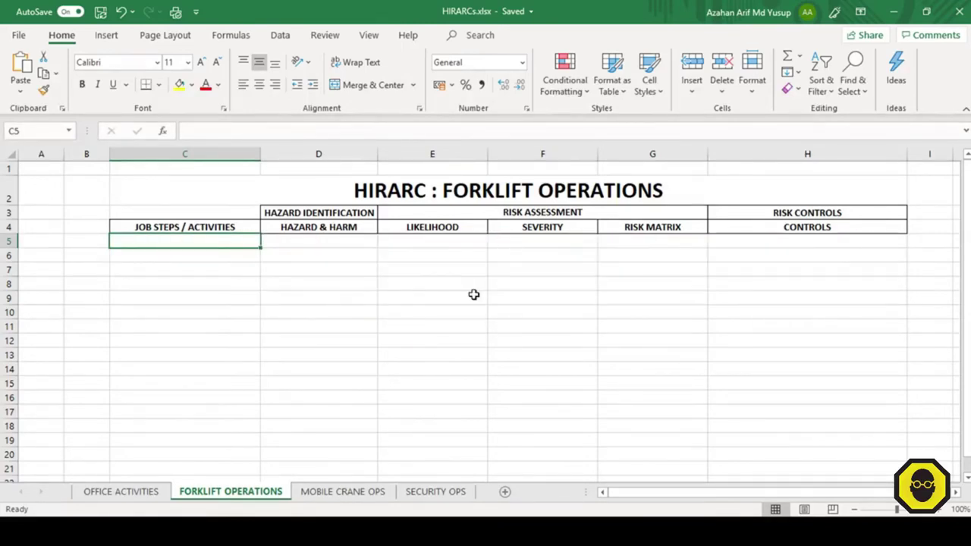
Step: Enter "Pre Operation Inspection" as the first job step in cell C5
type("Pre Operation")
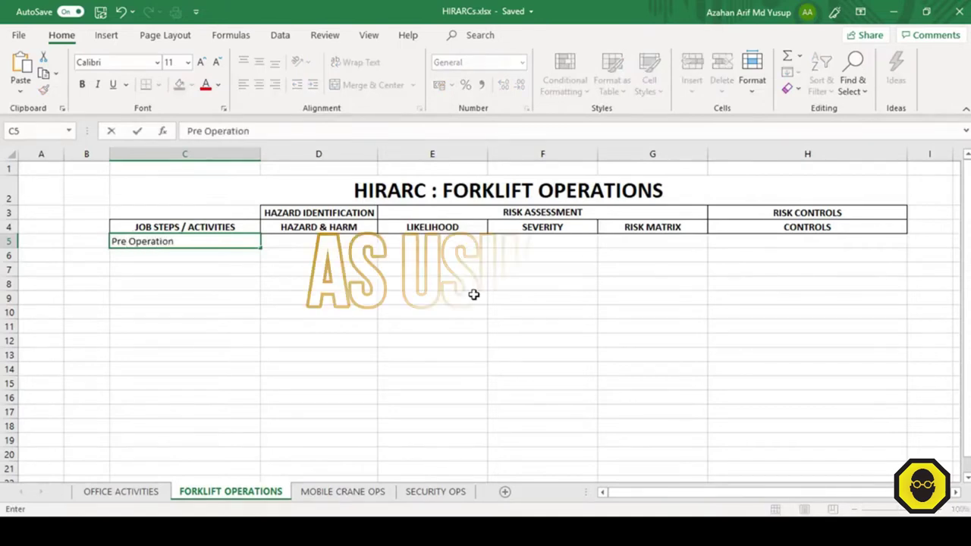
type("C5")
key("BackSpace")
key("BackSpace")
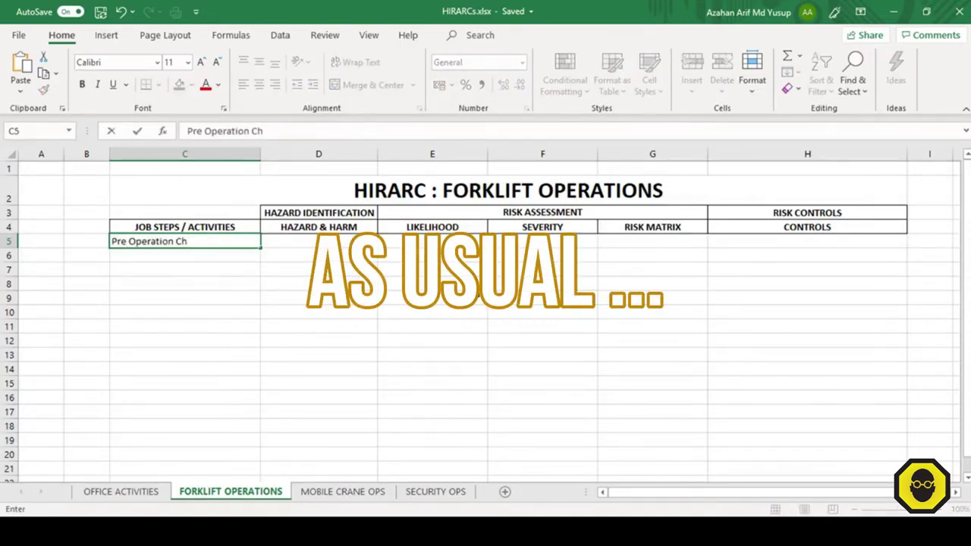
type("Inspection")
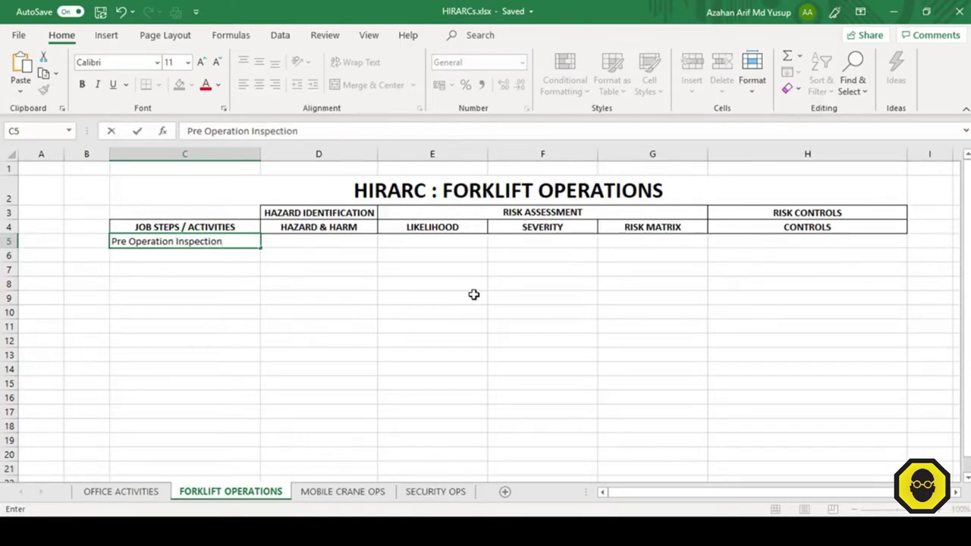
key("Return")
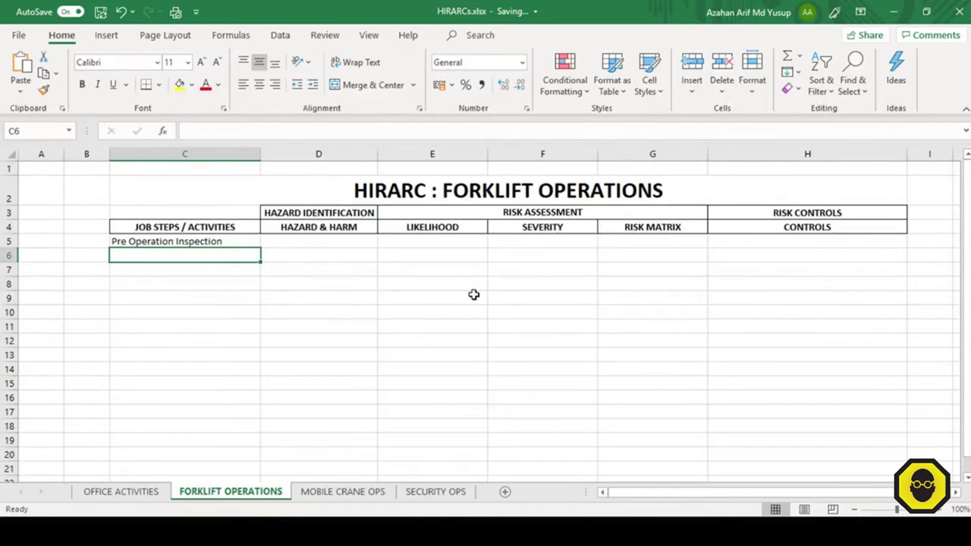
Step: Enter "Travelling to work station / Rack / Assigned locations" as the second job step in cell C6
type("Travelling to")
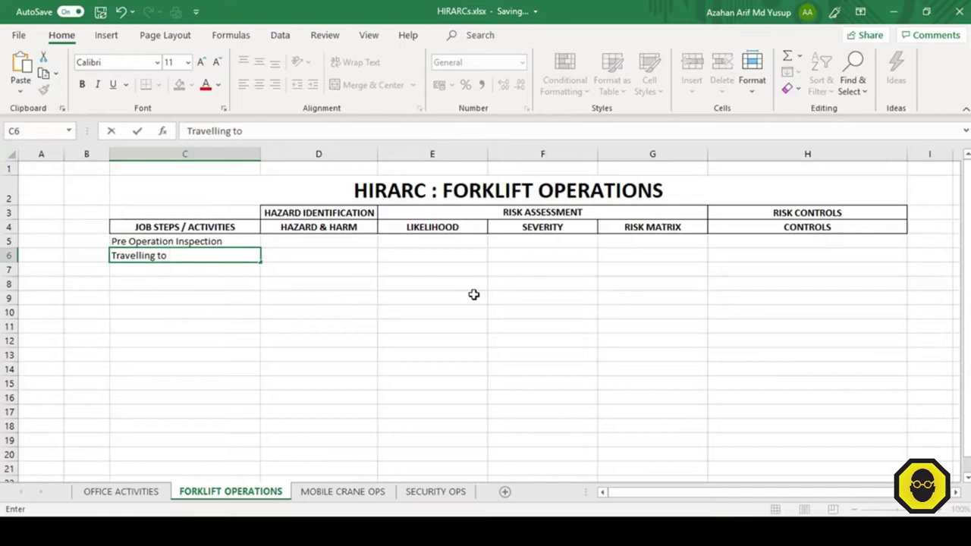
type(" work start")
key("BackSpace")
key("BackSpace")
type("ati")
key("BackSpace")
key("BackSpace")
key("BackSpace")
type("tion")
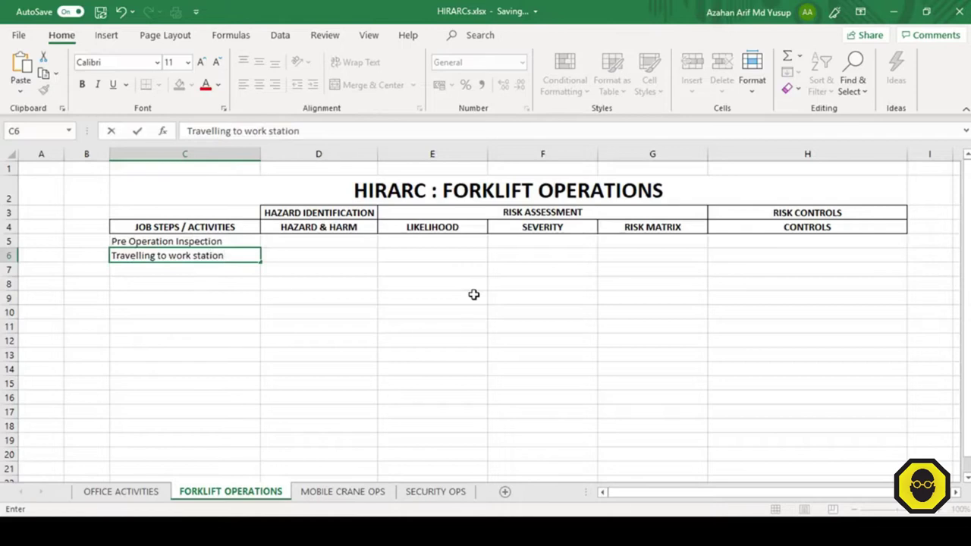
type(" / Rack")
type("/ Assigned locations")
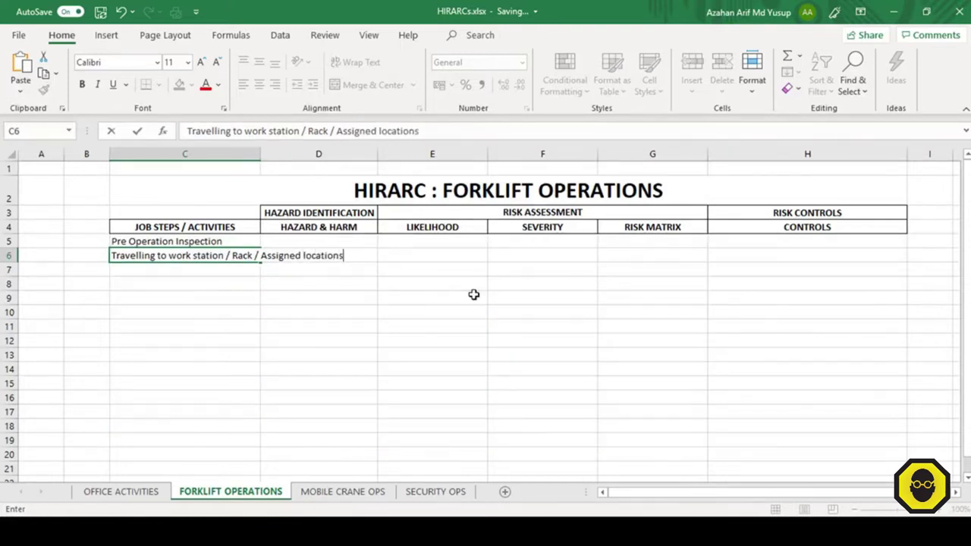
key("Return")
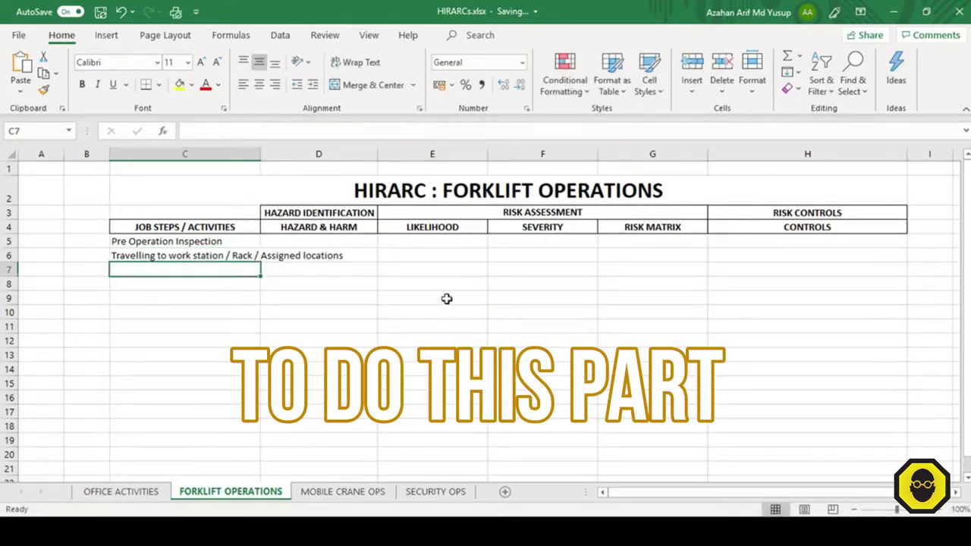
Step: Apply text wrapping to column C and to columns D through H
left_click(210, 154)
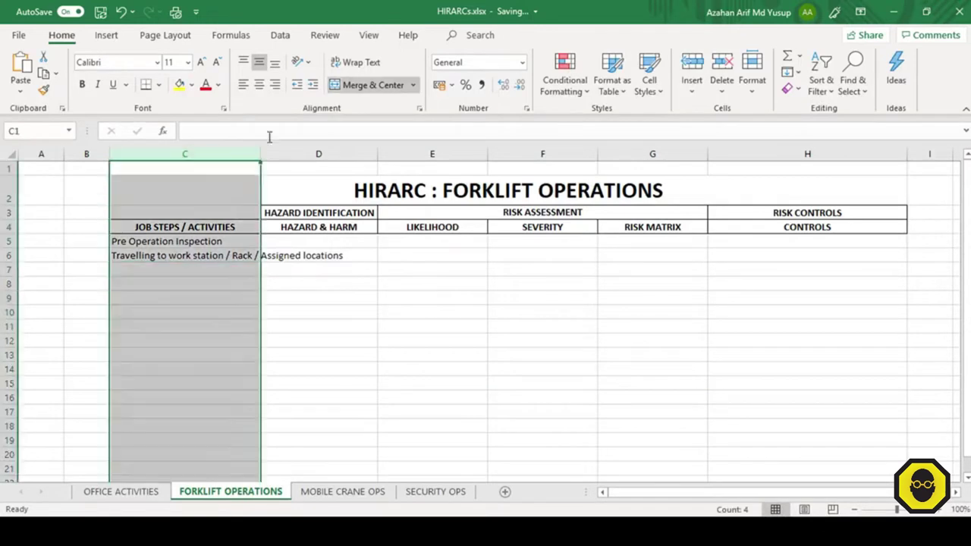
left_click(354, 64)
left_click(332, 325)
left_click_drag(313, 154, 786, 156)
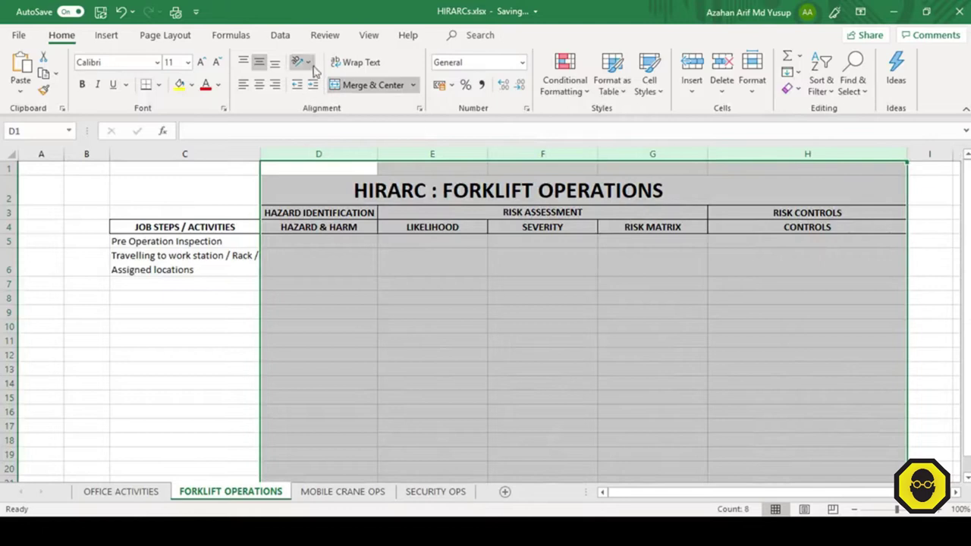
left_click(353, 63)
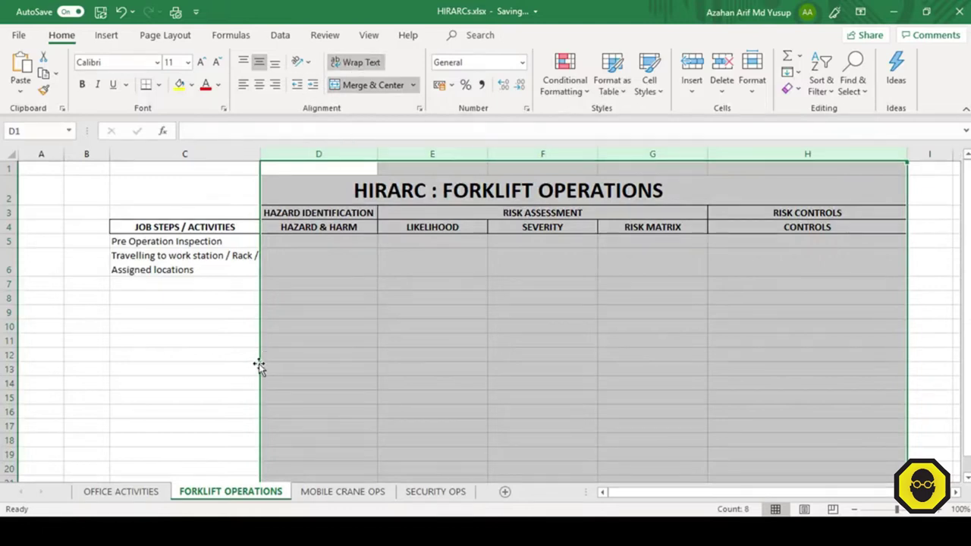
left_click(173, 327)
Step: Enter "Loading / Unloading materials from racking" in C7 and "Loading / unloading materials from work stations" in C8
left_click(173, 282)
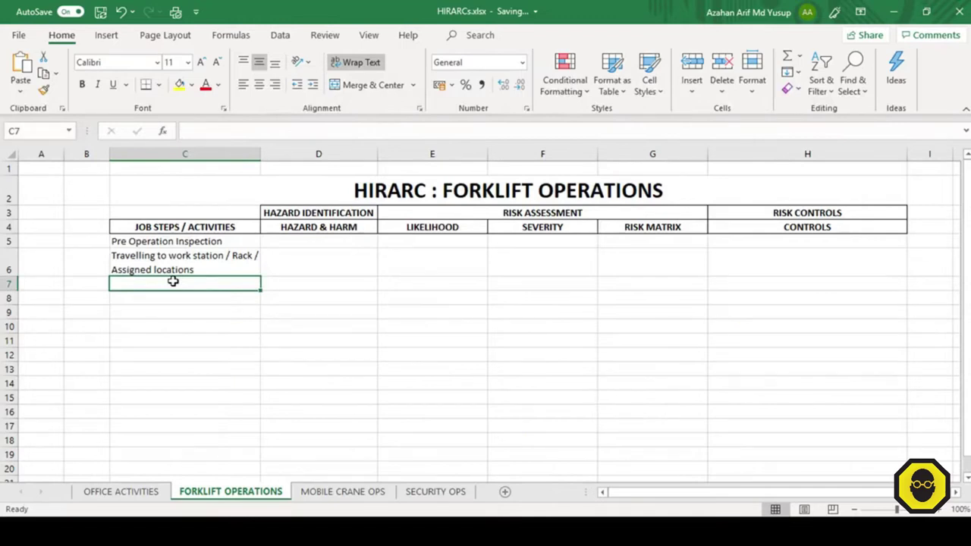
type("Loading ")
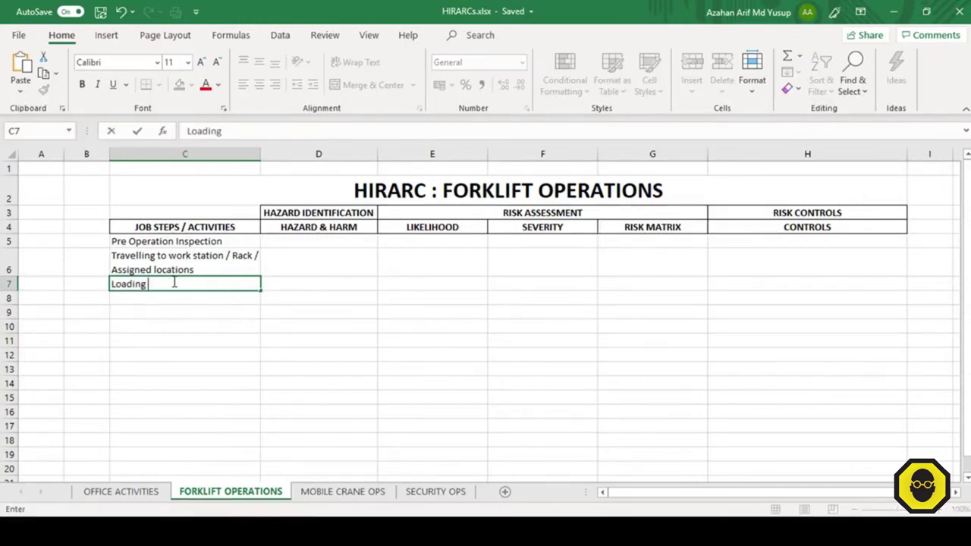
type("/ Unloading materials from racking")
key("Return")
type("Loading / unloading meterials from work stations")
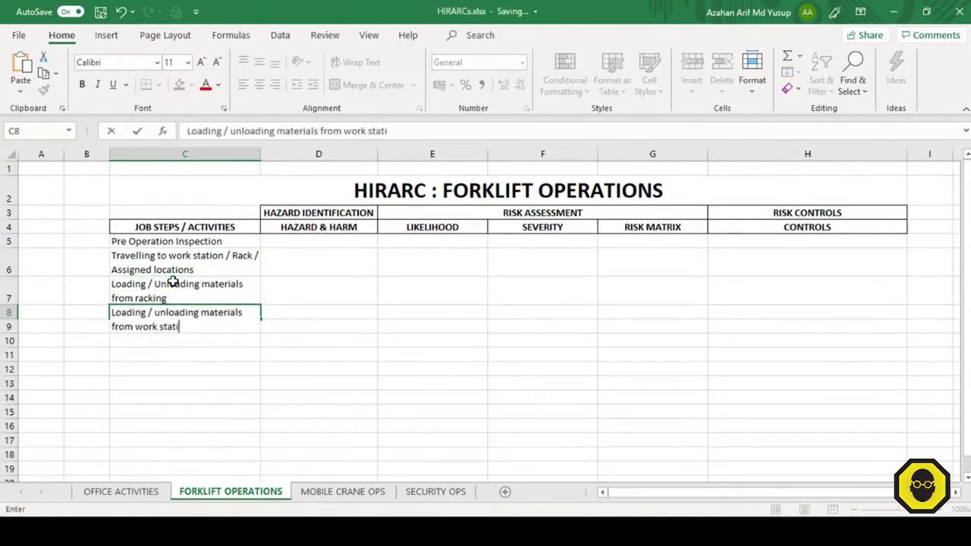
key("Return")
Step: Enter "Loading / unloading materials from trucks" in C9 and "Loading / unloading from containers" in C10
type("Loading / unloading materials from trucks")
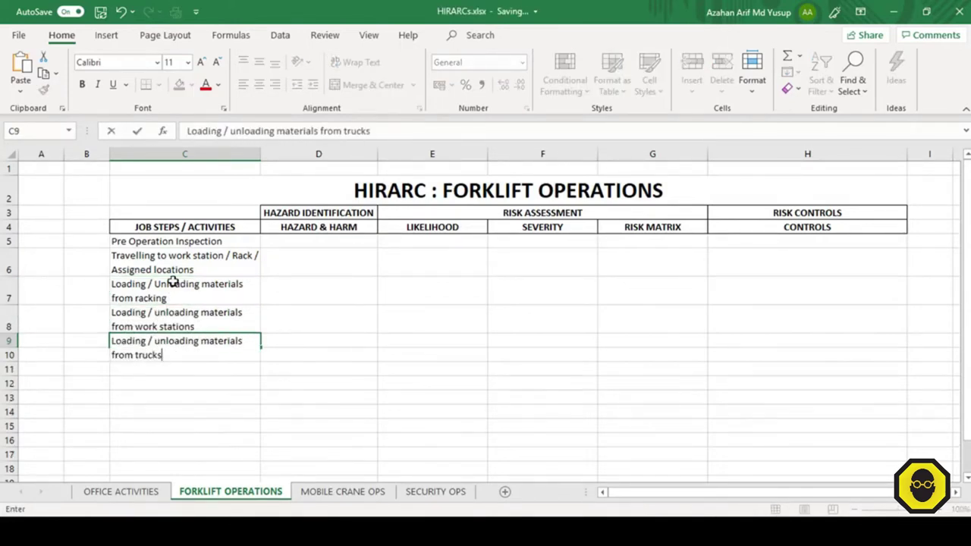
key("Return")
type("Loading / unloading from containers")
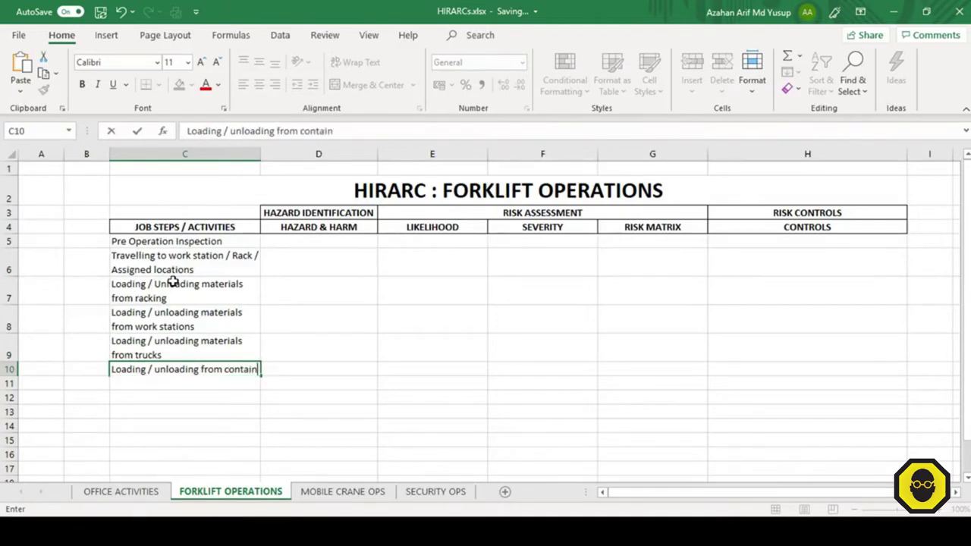
key("Return")
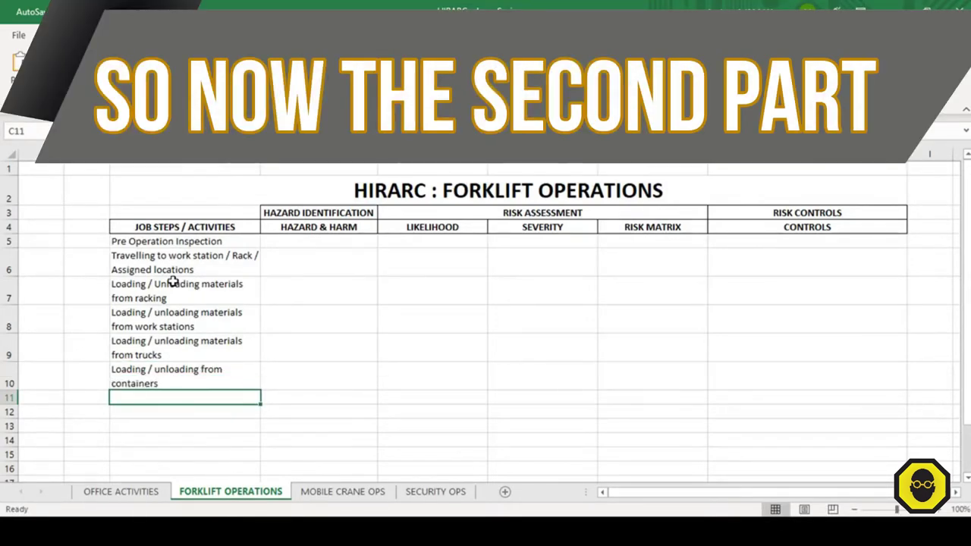
Step: Widen the HAZARD & HARM column so it has room for longer descriptions
left_click(327, 242)
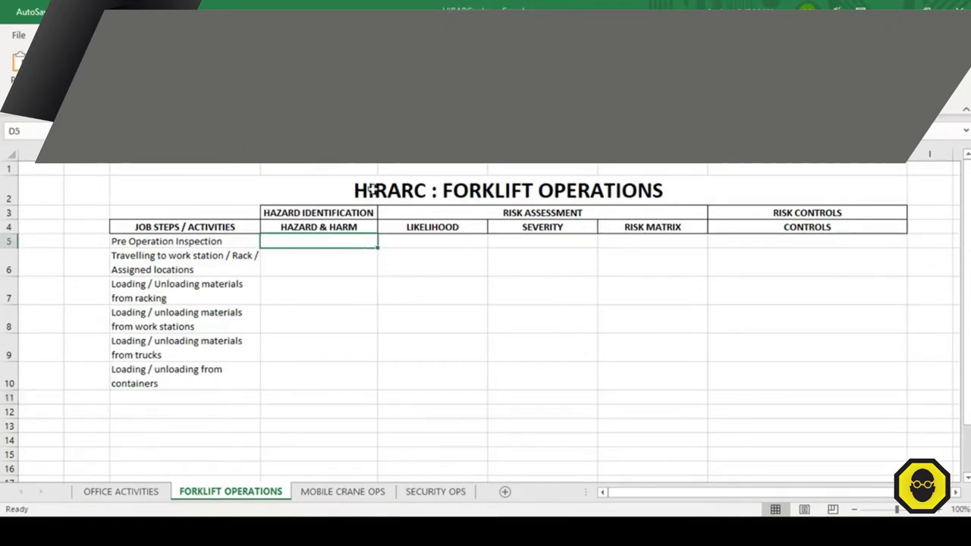
left_click_drag(377, 155, 454, 156)
left_click(348, 365)
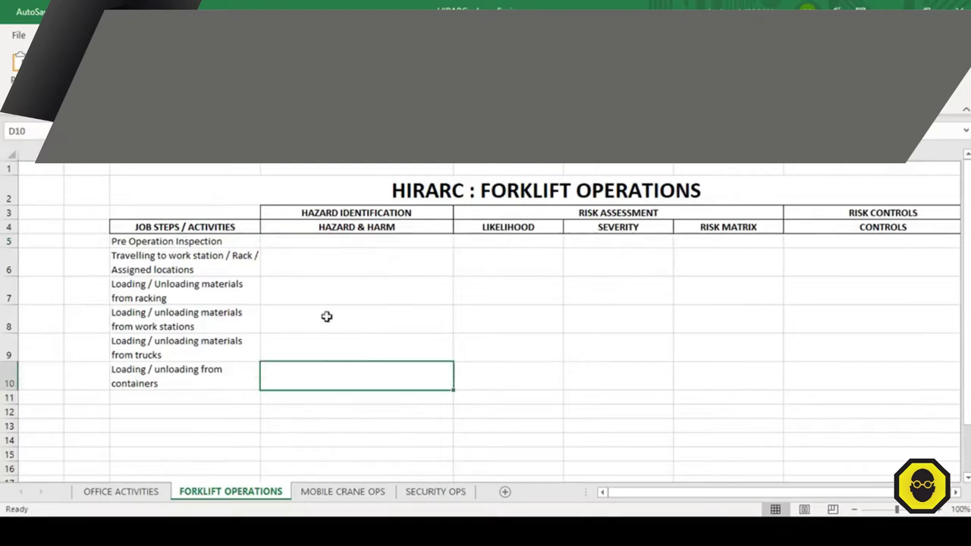
Step: Insert two blank rows between the Pre Operation Inspection and Travelling to work station job steps
left_click(306, 244)
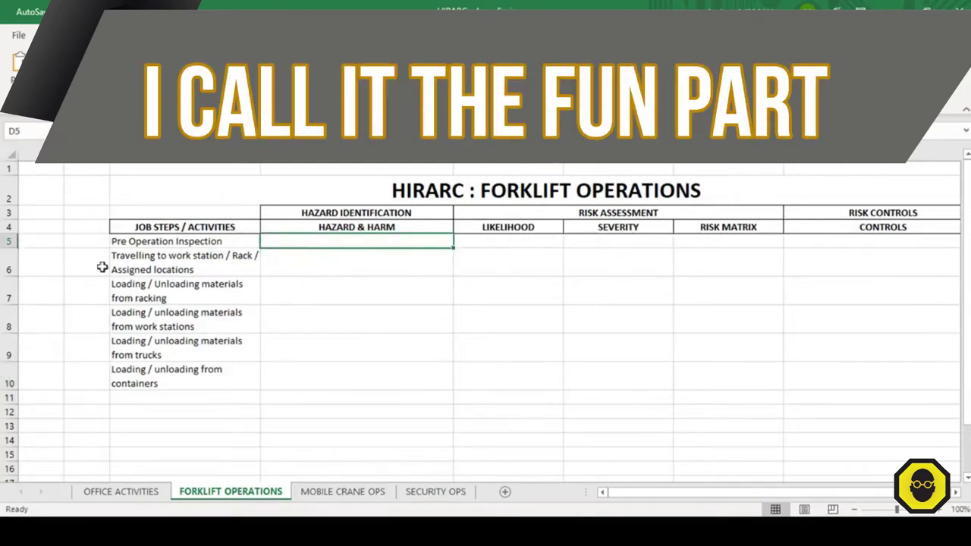
left_click(10, 260)
right_click(10, 260)
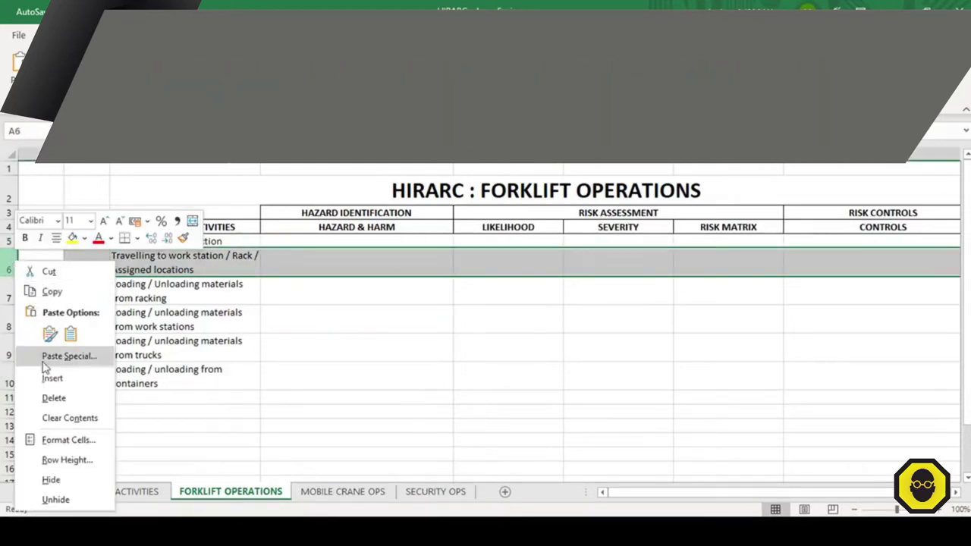
left_click(46, 376)
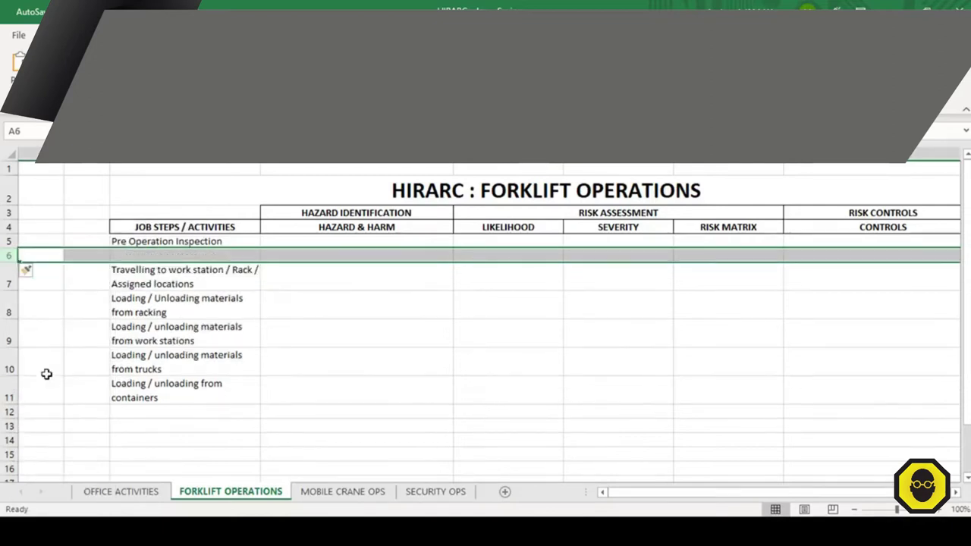
key("F4")
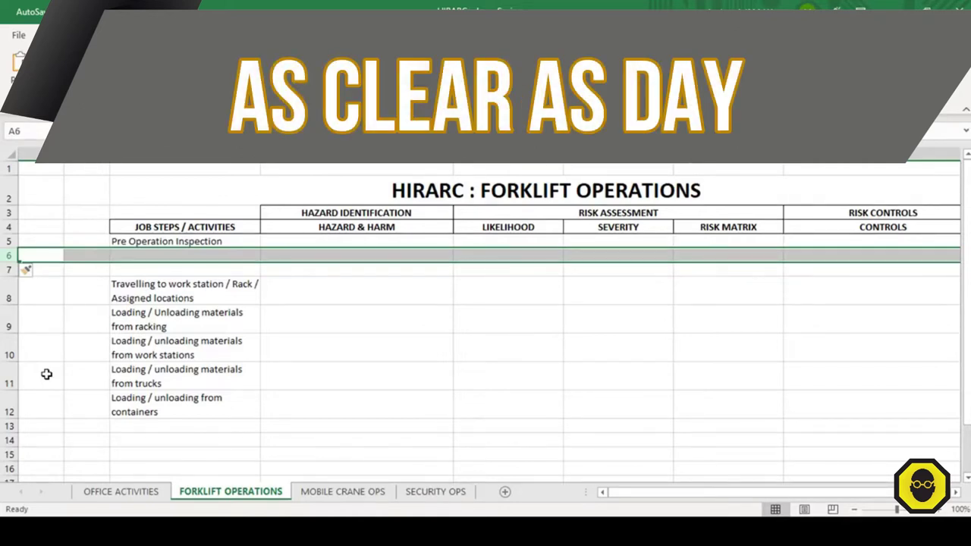
left_click(332, 302)
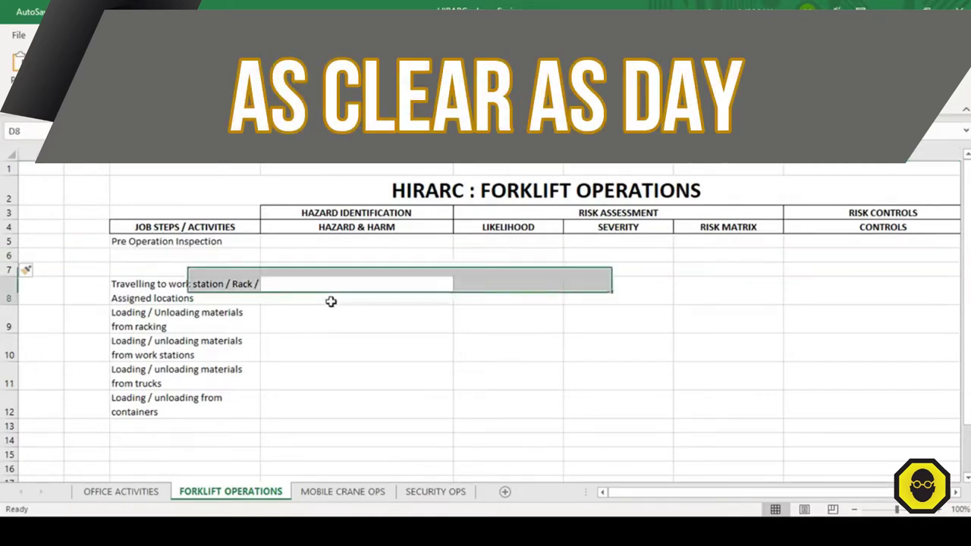
Step: Enter "Exposure to grease and battery acid can cause skin irritation" as the hazard and harm for Pre Operation Inspection in D5
left_click(326, 238)
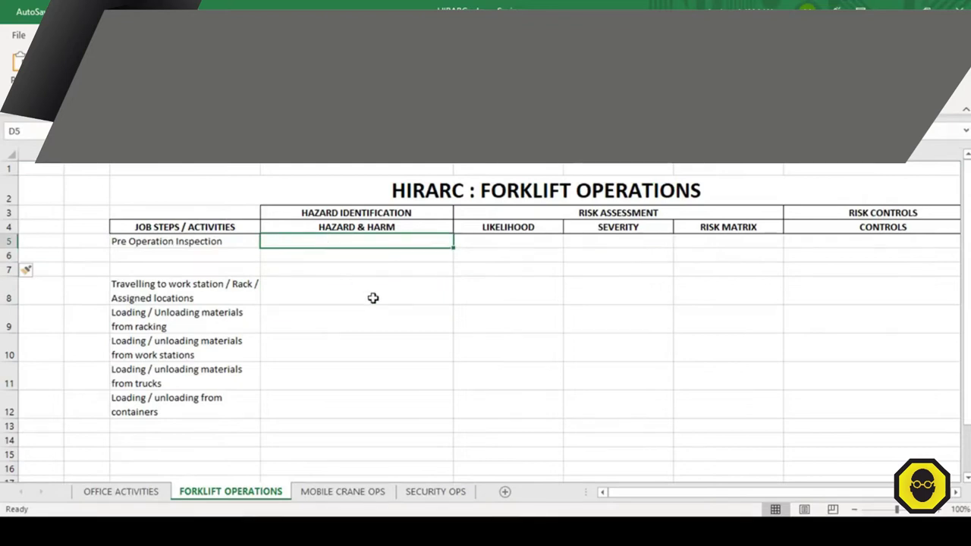
type("Exposer")
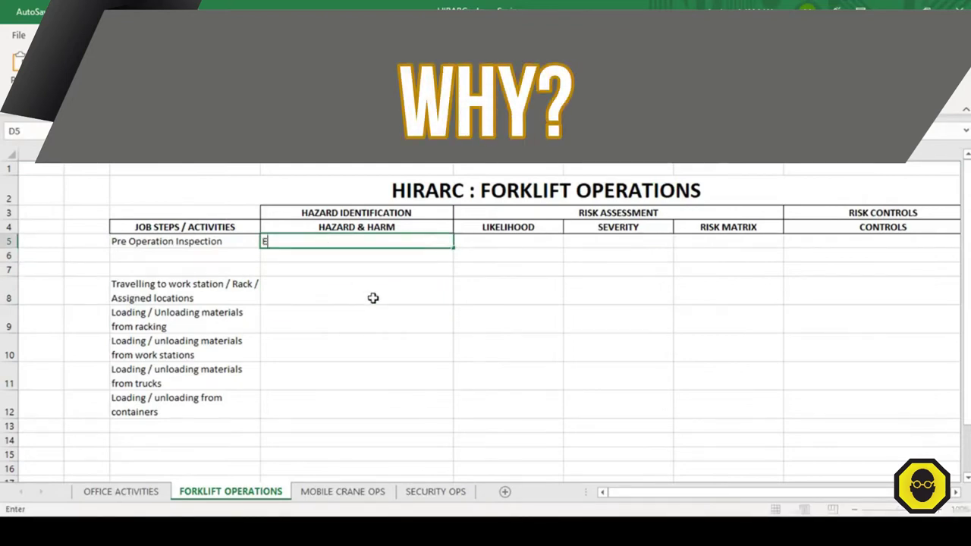
key("BackSpace")
key("BackSpace")
type("ure")
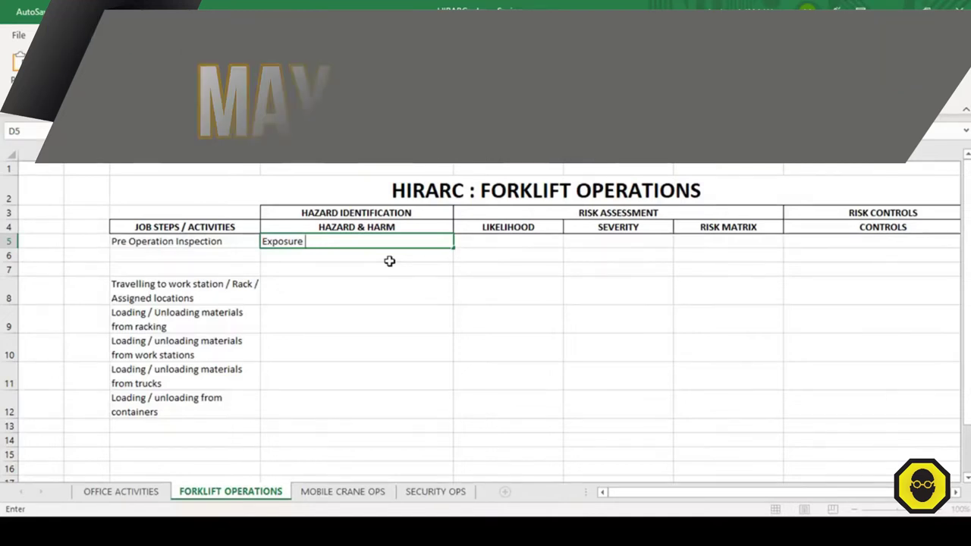
type("to ")
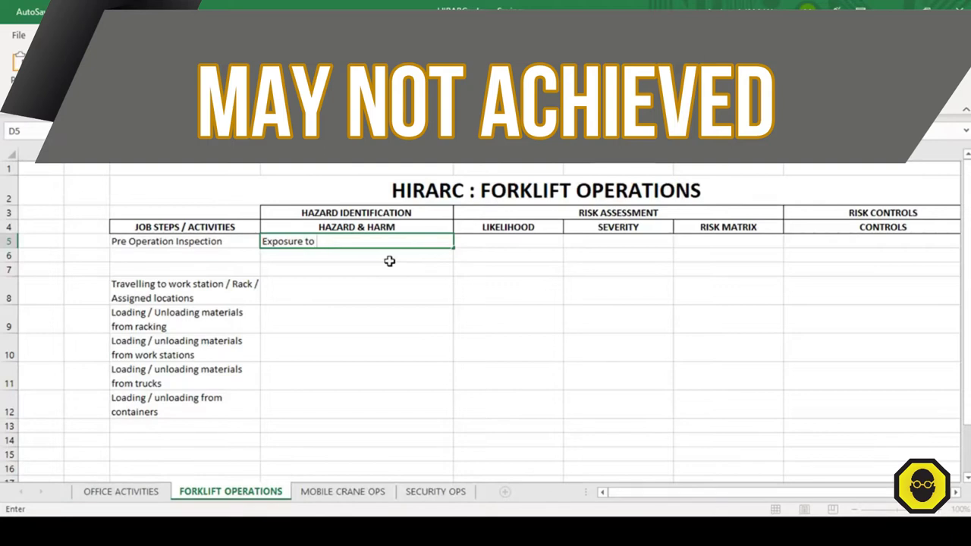
type("cgrease")
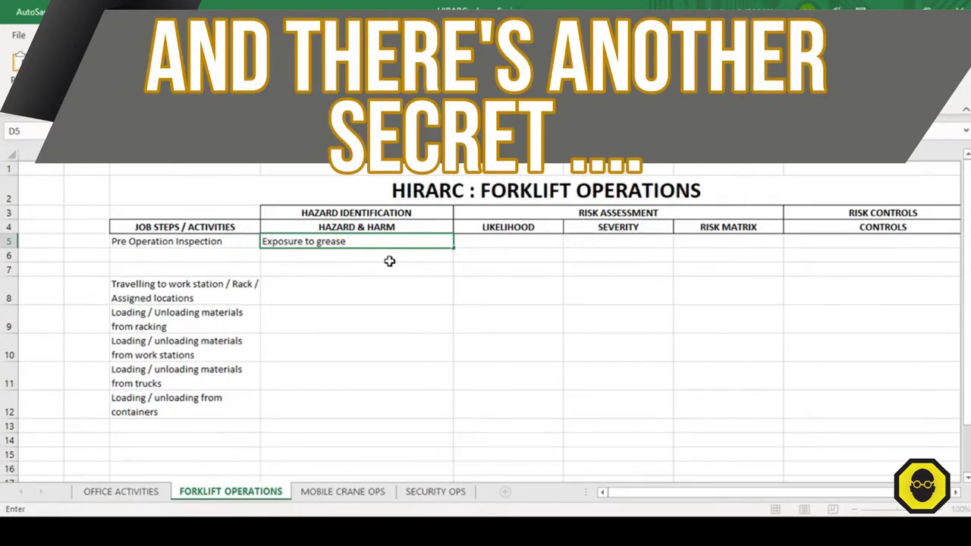
type("and bate")
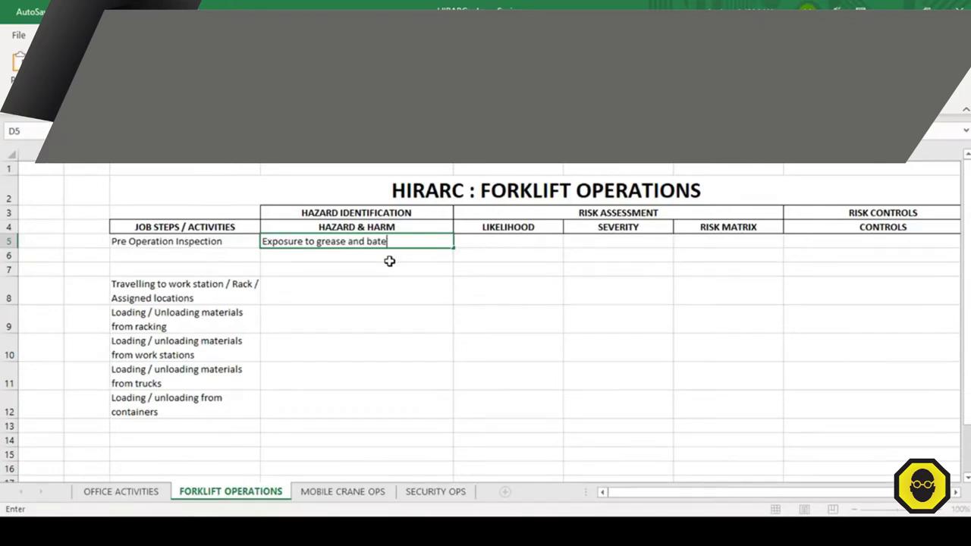
key("BackSpace")
type("tery ")
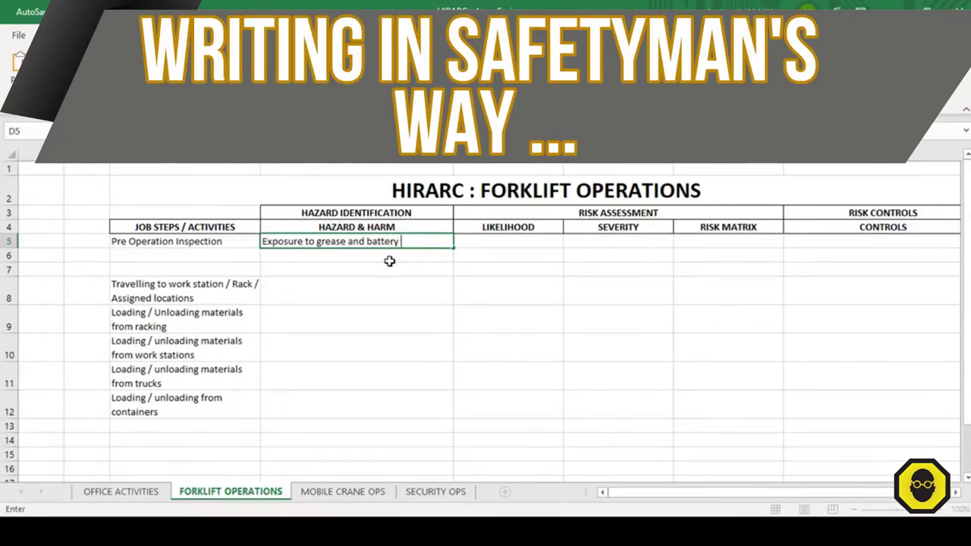
type("acid can caus")
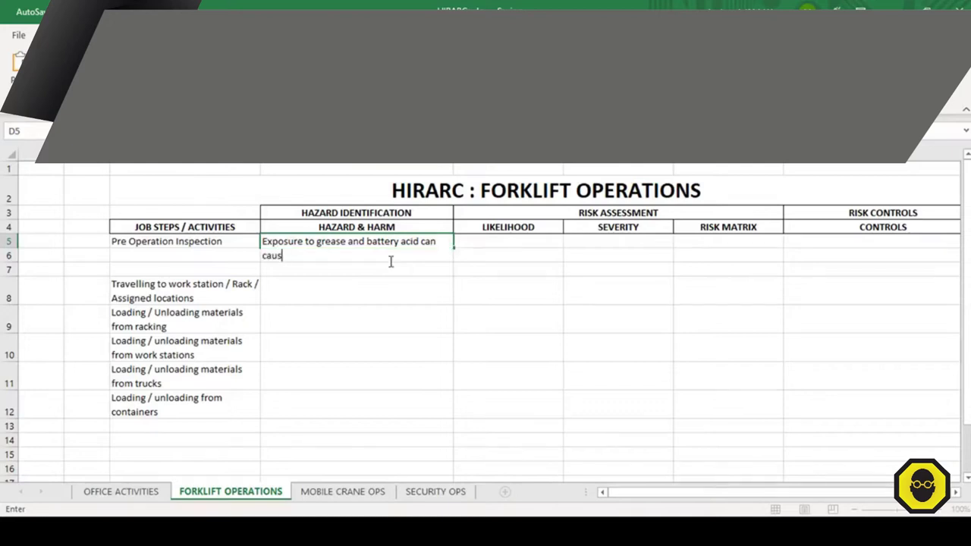
type("e skin irri")
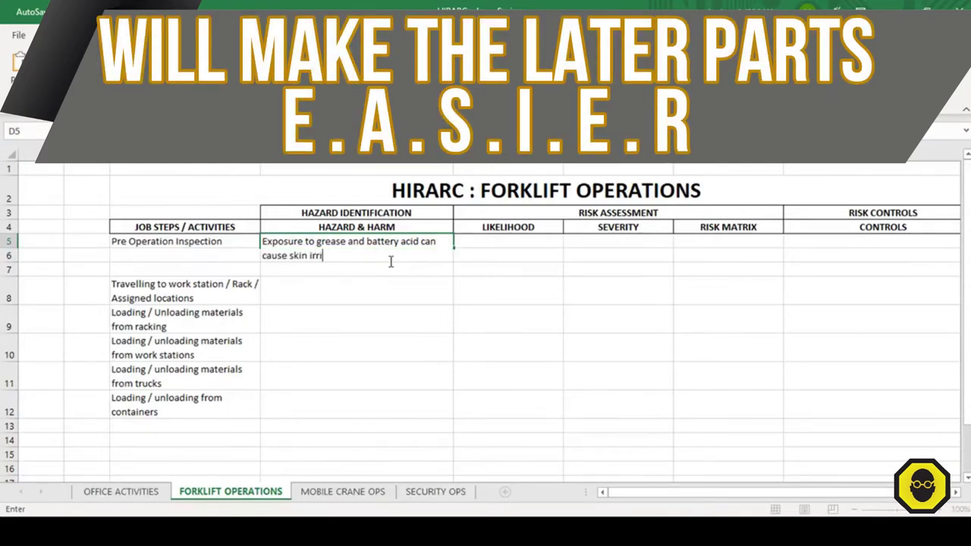
type("tation")
key("Return")
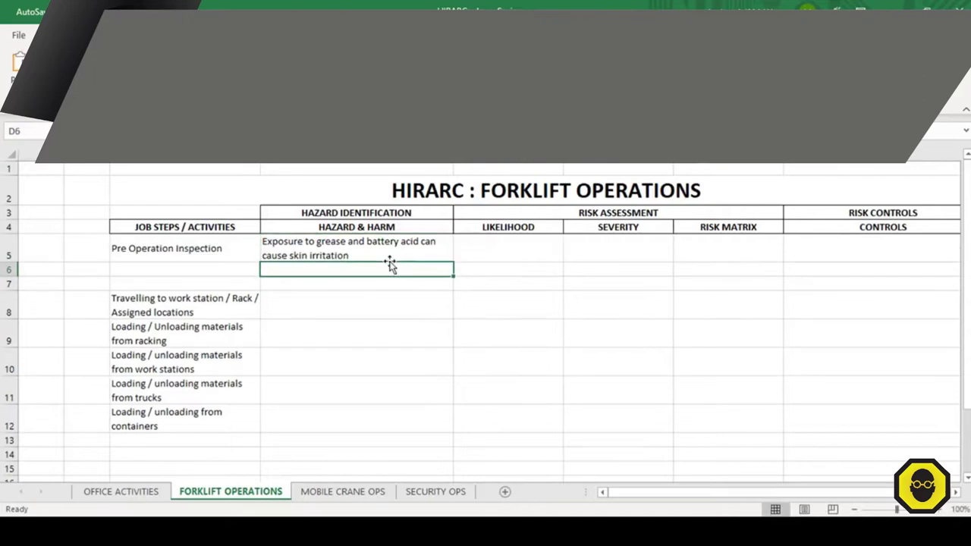
Step: Rate the skin irritation hazard in row 5 with a likelihood of 3 and a severity of 1
left_click(518, 256)
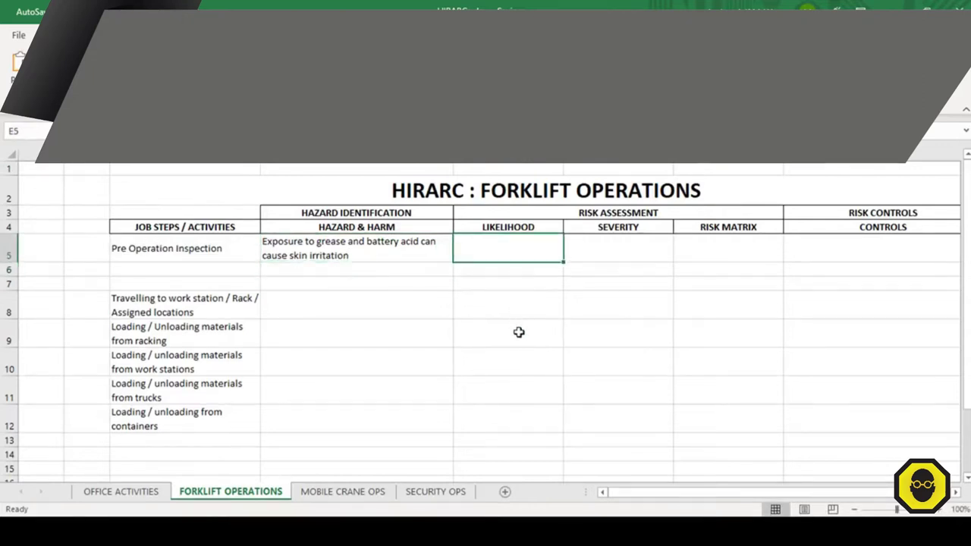
type("3")
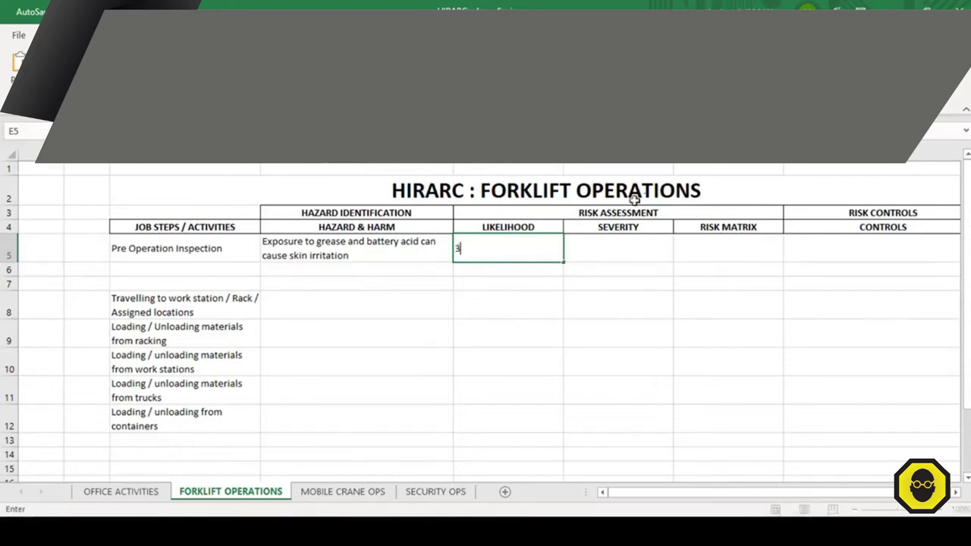
left_click(635, 245)
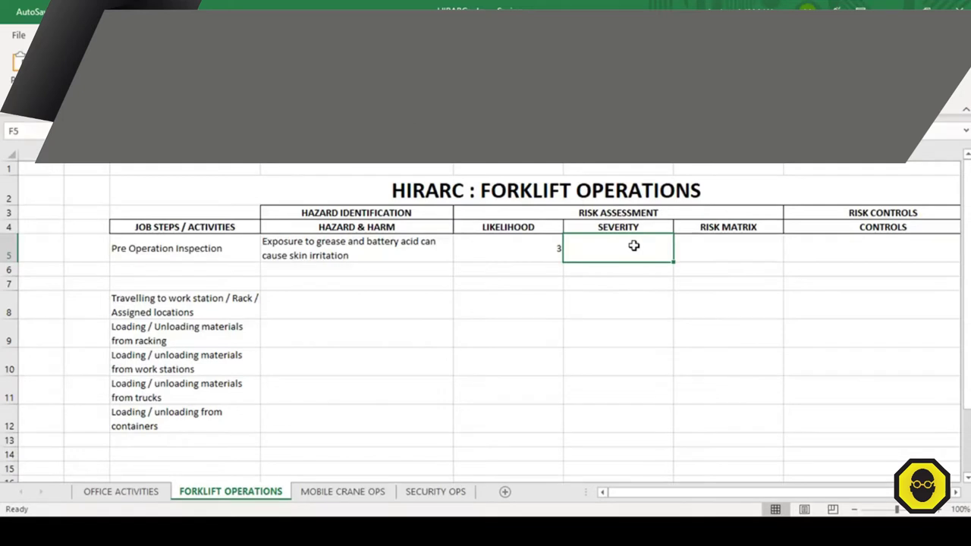
type("1")
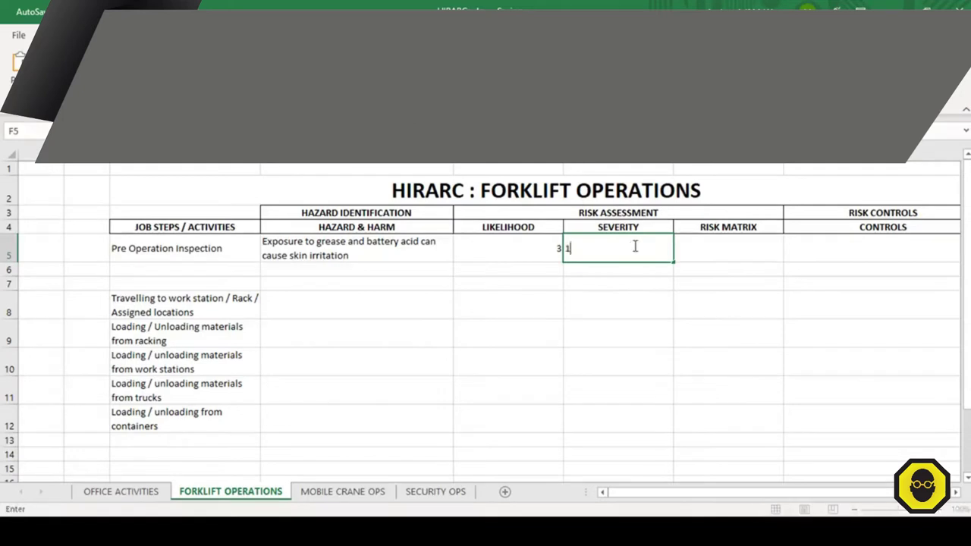
left_click(699, 245)
Step: Center the contents of the LIKELIHOOD, SEVERITY and RISK MATRIX columns from row 5 down to row 19
left_click_drag(505, 253, 821, 407)
scroll(824, 409, "down", 1)
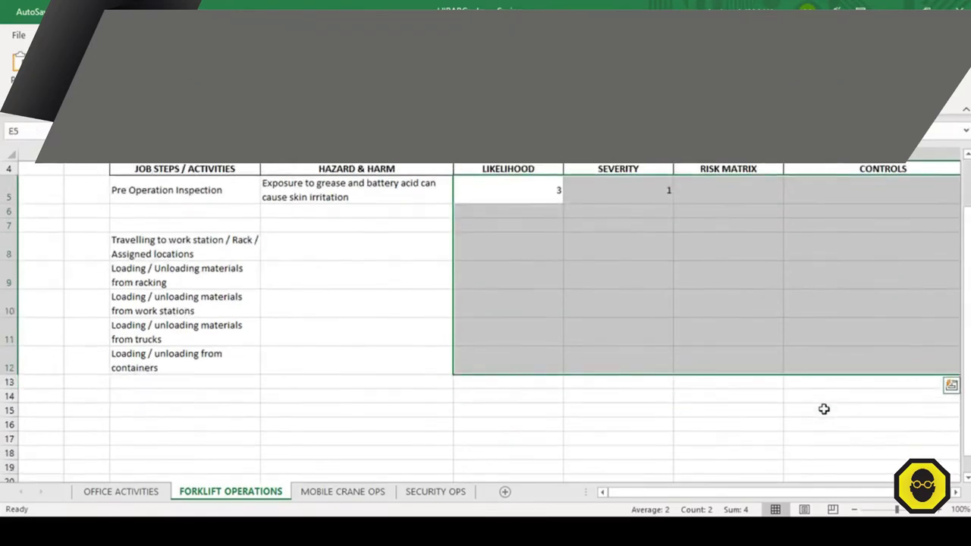
left_click_drag(727, 427, 716, 463)
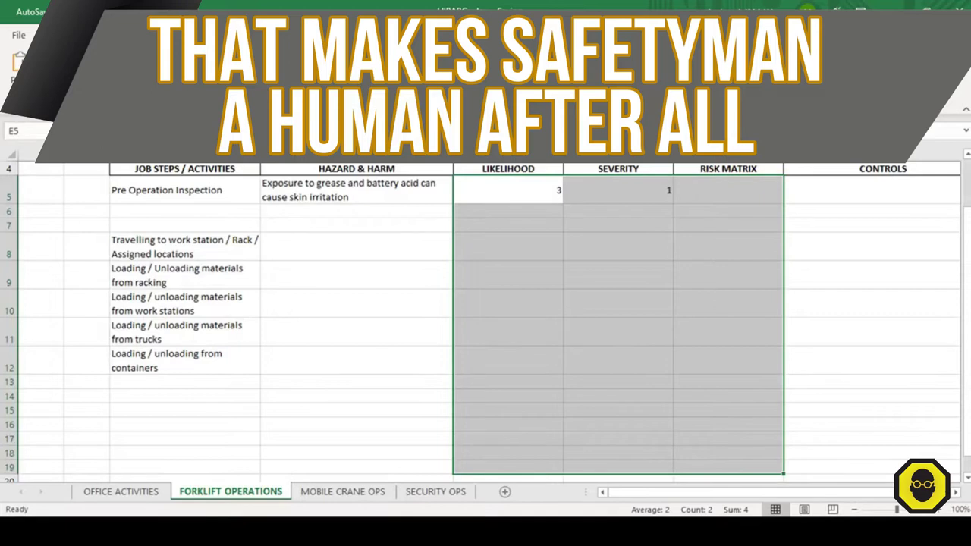
key("alt+h")
key("a")
key("c")
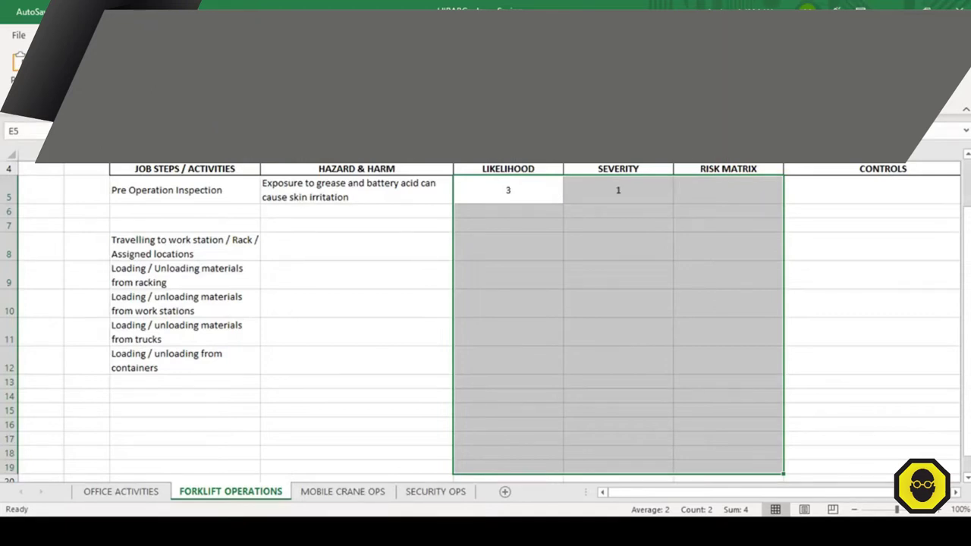
left_click(635, 282)
Step: Calculate the risk matrix value in G5 as severity times likelihood and fill the formula down to row 12
left_click(675, 202)
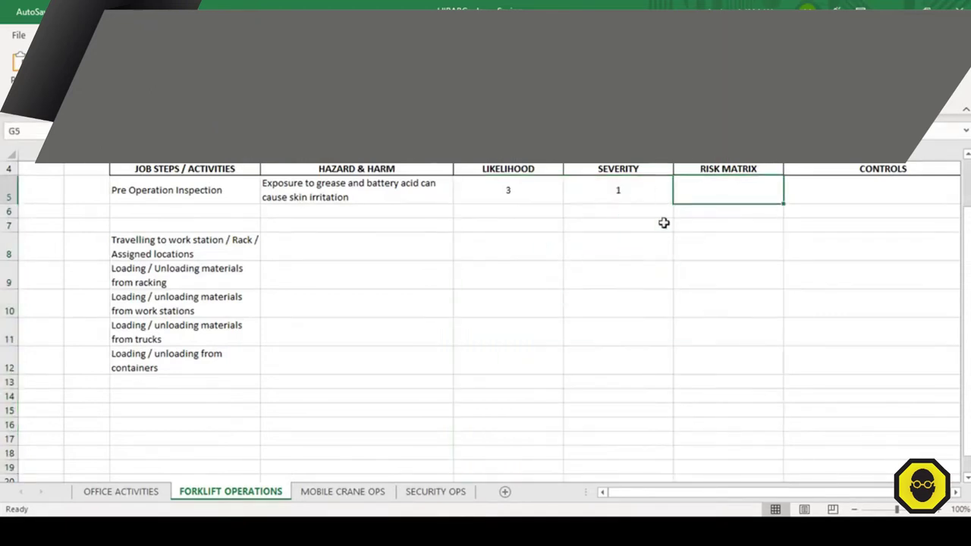
scroll(637, 281, "up", 1)
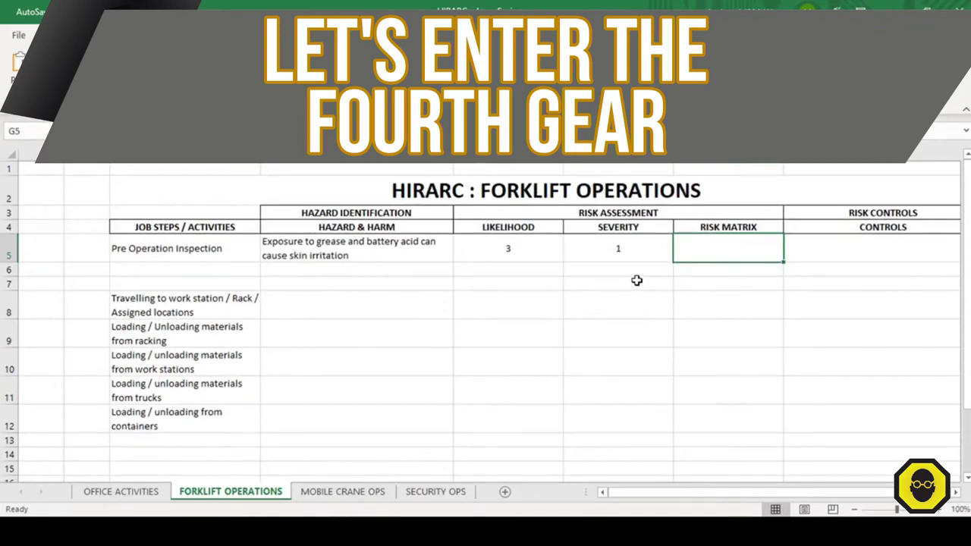
type("=")
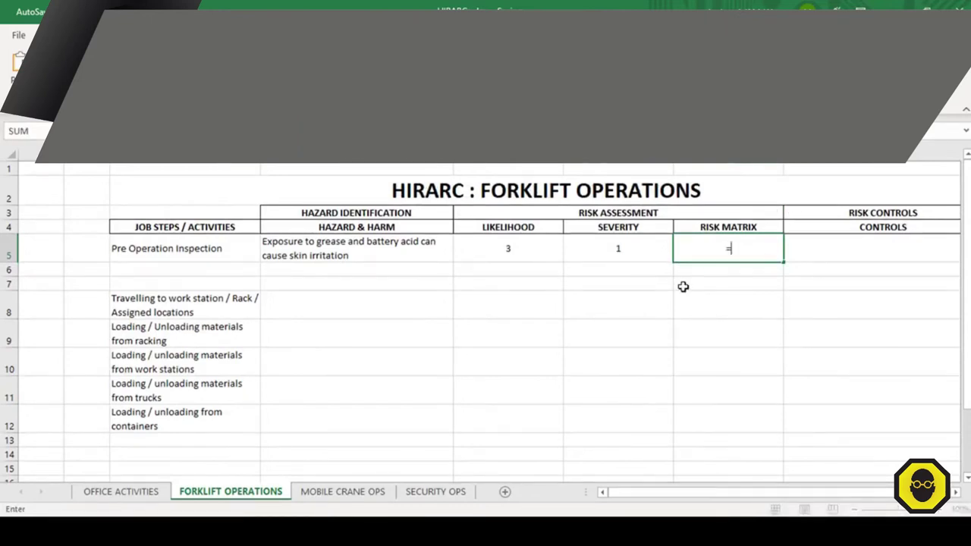
left_click(623, 246)
type("*")
left_click(527, 249)
key("Return")
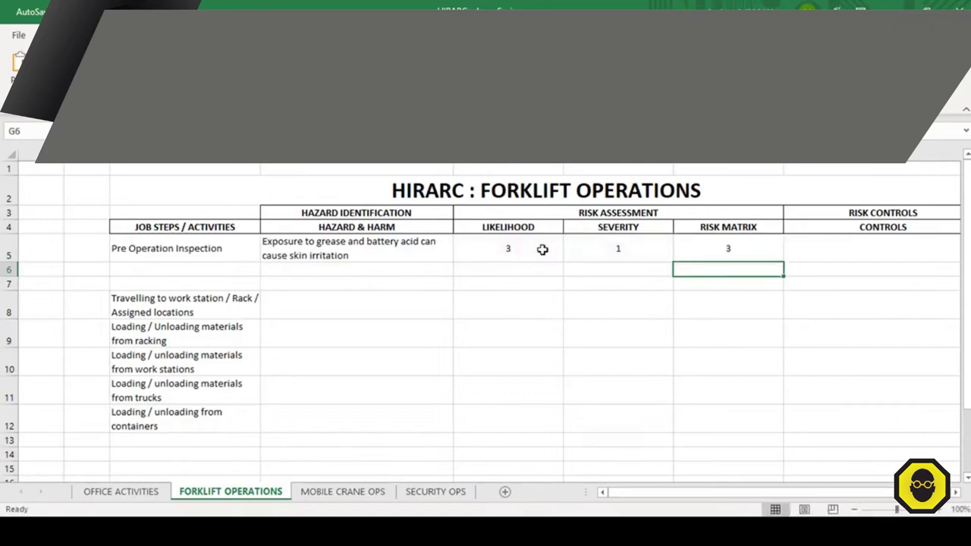
left_click_drag(784, 263, 679, 438)
Step: Enter the hazard "Pinched by the engine cover can cause minor swelling" in D6 with likelihood 3 and severity 2
left_click(437, 267)
type("Pinched by")
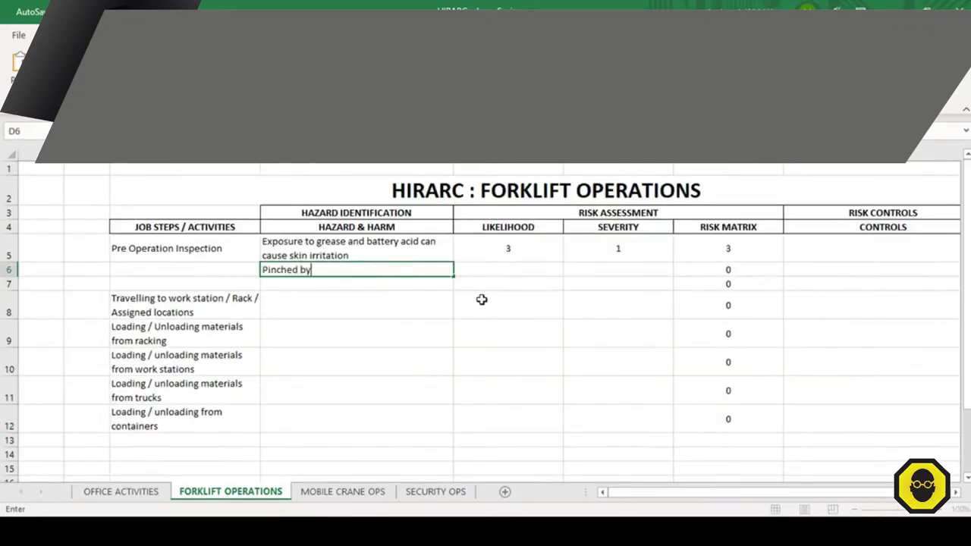
type(" the engine cover can cause minor swelling")
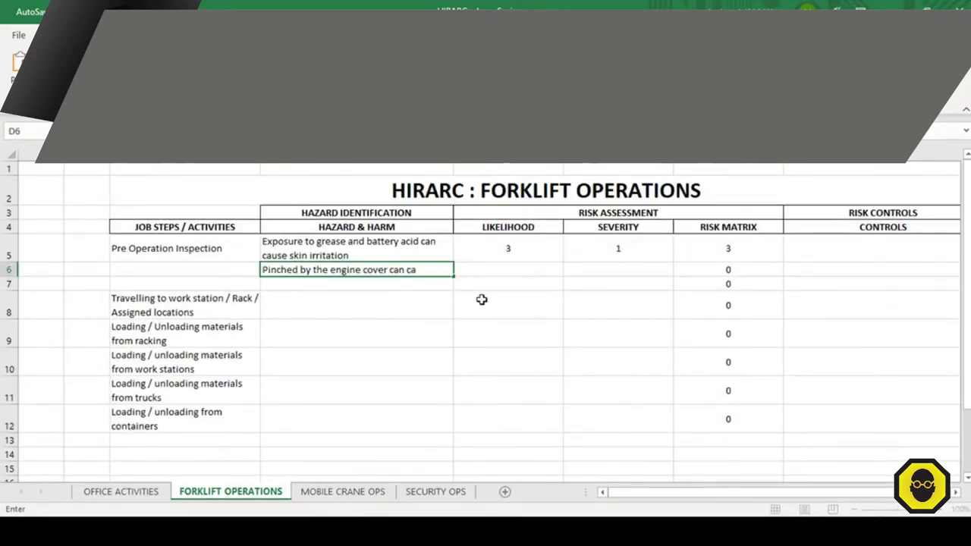
key("Tab")
type("3")
key("Tab")
type("2")
key("Tab")
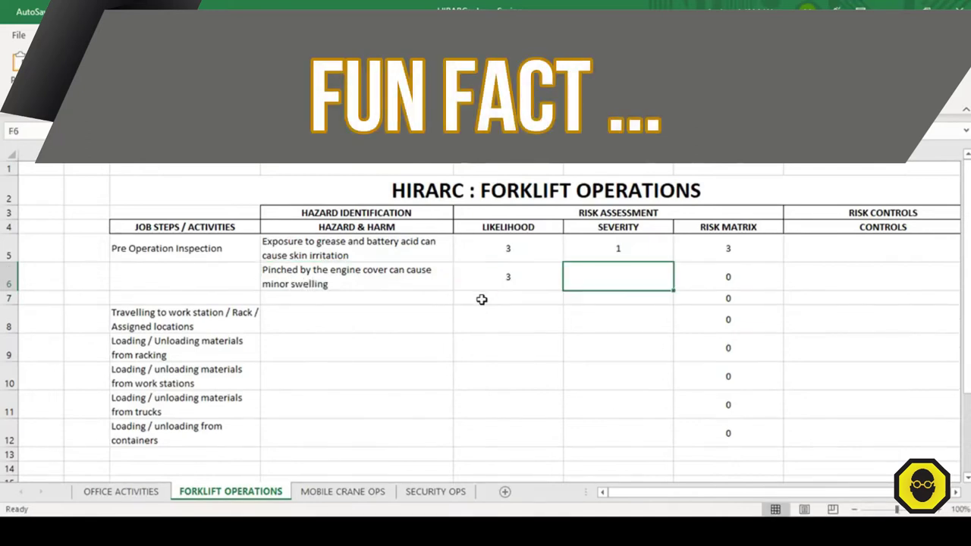
key("Return")
Step: Extend the hazard in D5 to begin "Exposure to grease, hydraulic oil and battery acid"
double_click(341, 241)
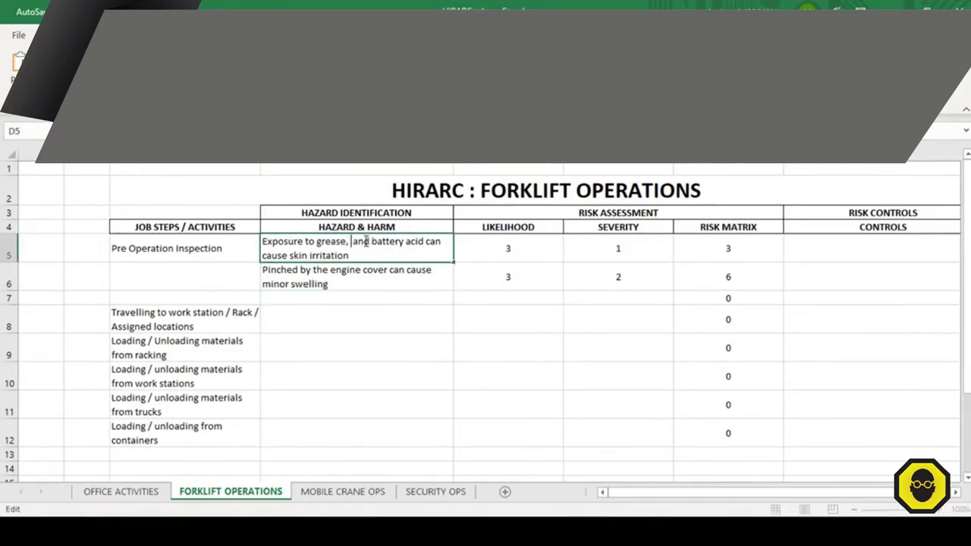
type(", hydraulic oil")
Step: Enter "Other moving vehicles may cause severe injury to the operator" as the hazard and harm in D7
left_click(345, 298)
type("Mo")
key("BackSpace")
key("BackSpace")
type("Other moving vehicles may cause severe injury tot h")
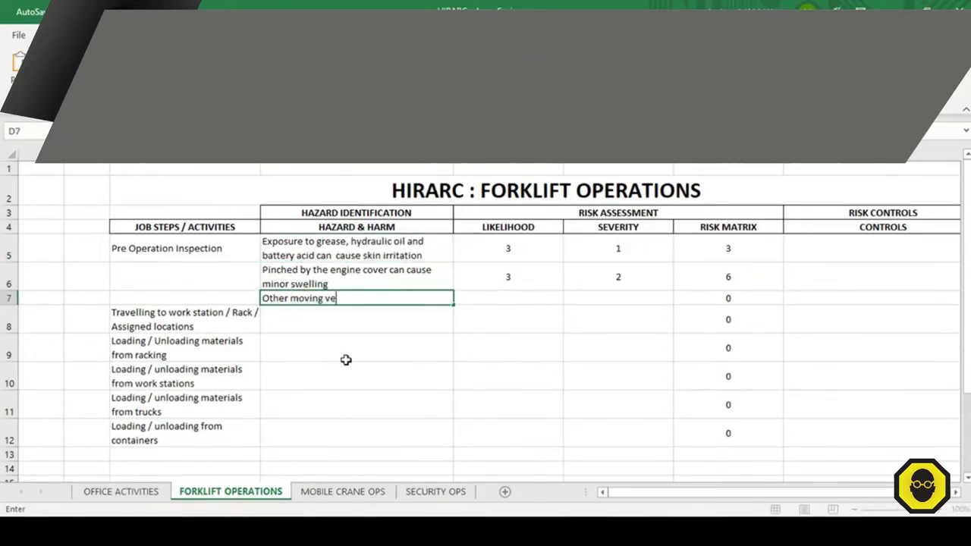
key("BackSpace")
key("BackSpace")
key("BackSpace")
type("the operator")
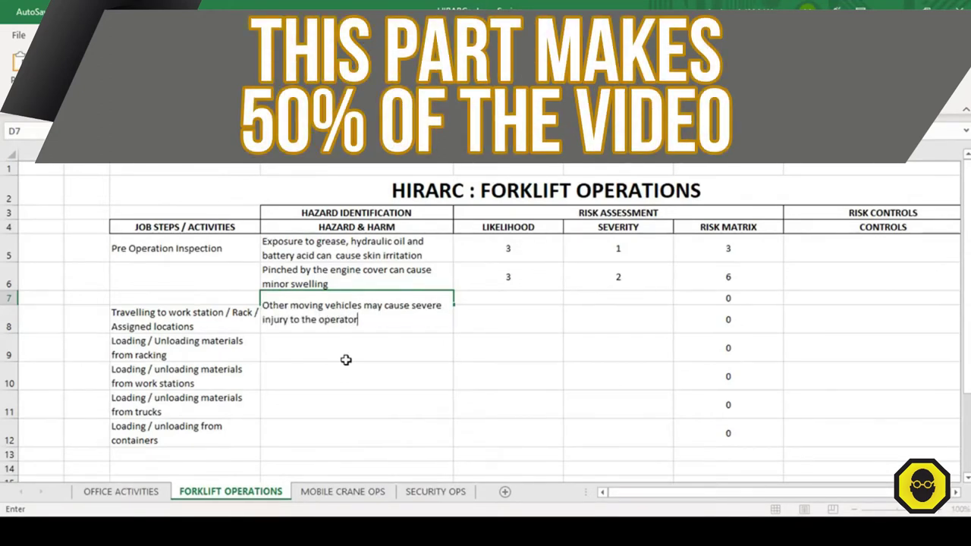
Step: Rate the moving vehicles hazard in row 7 with a likelihood of 3 and a severity of 4
key("Tab")
key("Home")
left_click(490, 304)
type("3")
key("Tab")
type("4")
key("Tab")
Step: Enter "Moving forklift can cause severe injury to pedestrians" as the hazard and harm in D8
left_click(357, 334)
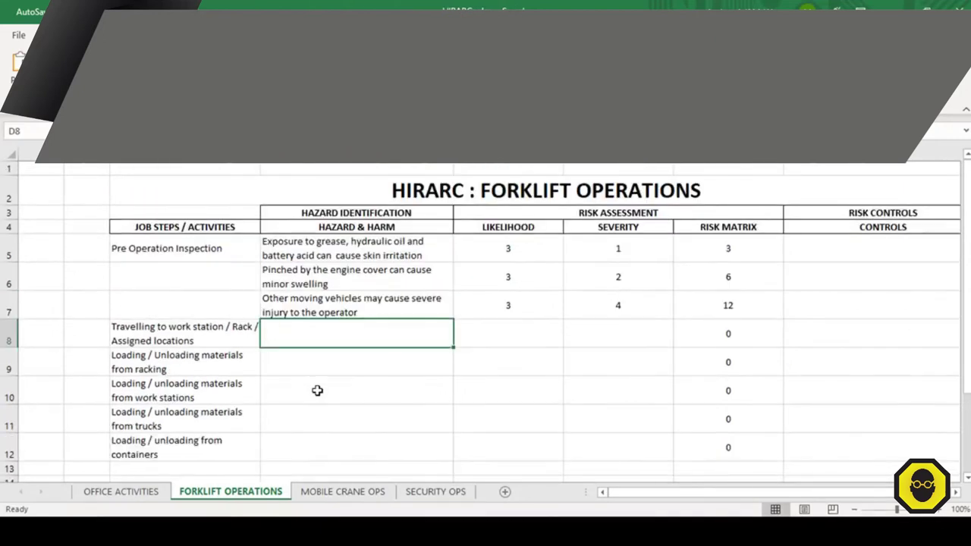
type("Moving forklift can cause severe injury")
type(" to pedestrians")
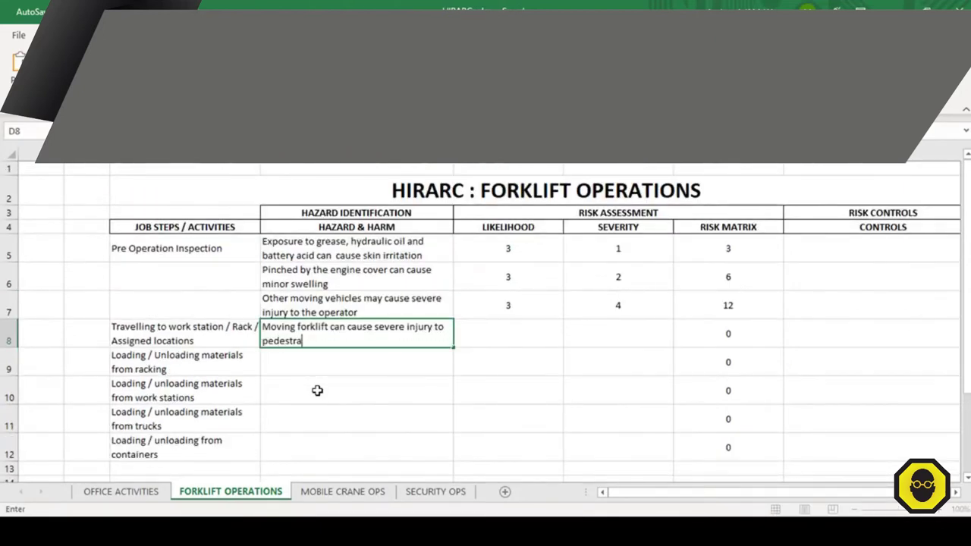
key("Return")
Step: Insert three blank rows below the Travelling to work station job step in row 8
key("F4")
key("F4")
key("F4")
Step: Enter "Slippery floor can cause forklift to slip and hit structures / machinery / people" as the hazard and harm in D9
left_click(379, 352)
type("Slippery floor can cause forklift failed")
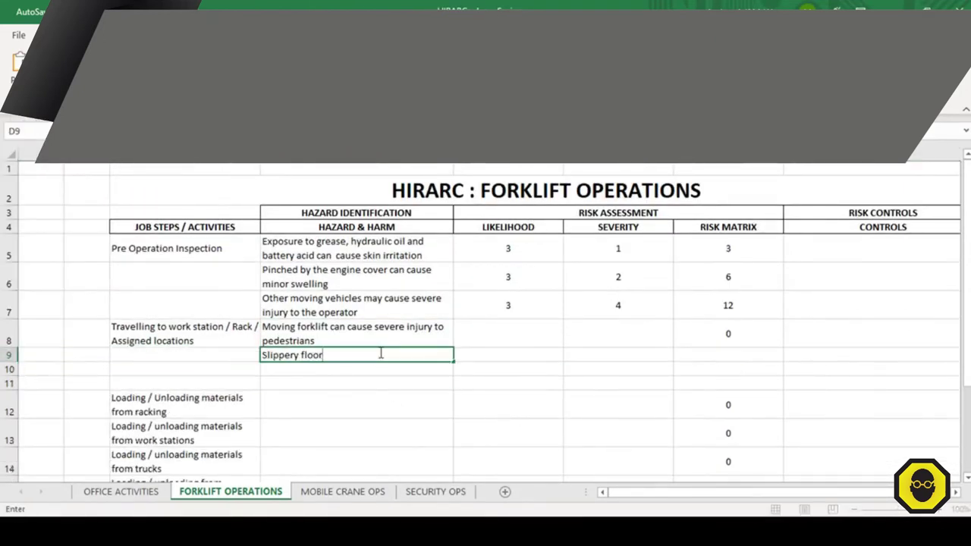
key("BackSpace")
key("BackSpace")
key("BackSpace")
key("BackSpace")
key("BackSpace")
key("BackSpace")
type("to sli")
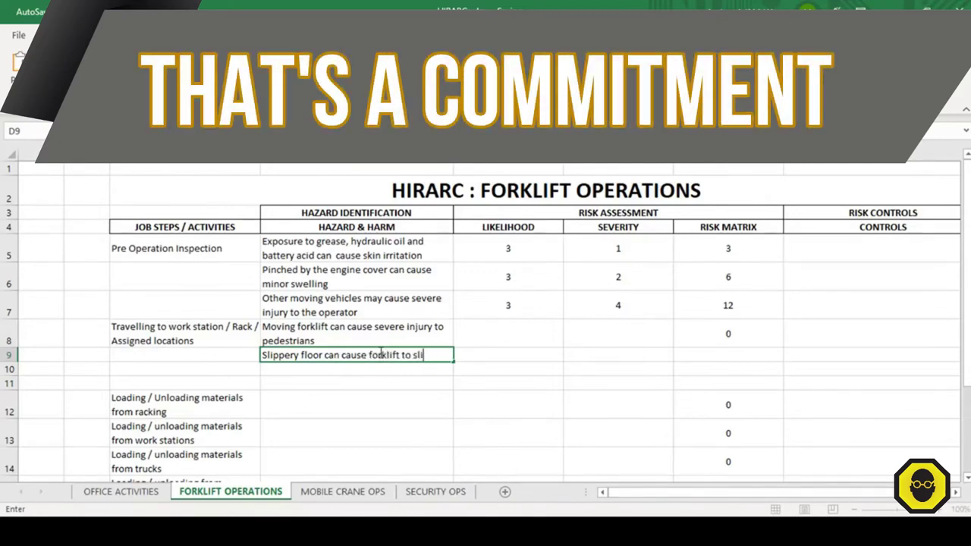
type("p and hit structures / machinery / people")
Step: Rate the slippery floor hazard in row 9 with a likelihood of 3 and a severity of 4
key("Tab")
type("3")
key("Tab")
type("4")
key("Return")
Step: Enter "Forklift parked in front of access or in the middle of access can interfere escape effort during emergencies" in D10
type("Forklift parked in front of access on in the middle of access can cause")
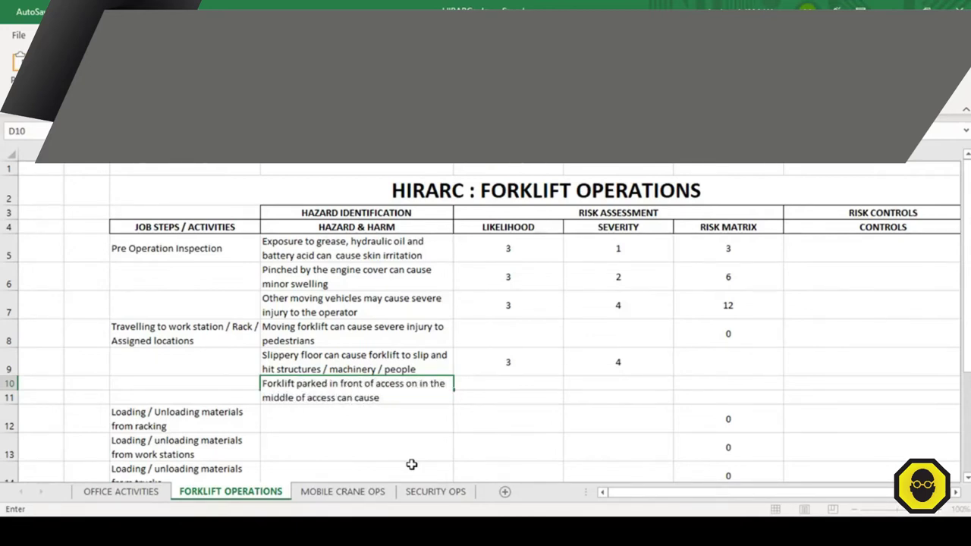
key("BackSpace")
key("BackSpace")
key("BackSpace")
key("BackSpace")
key("BackSpace")
type("block the traffic")
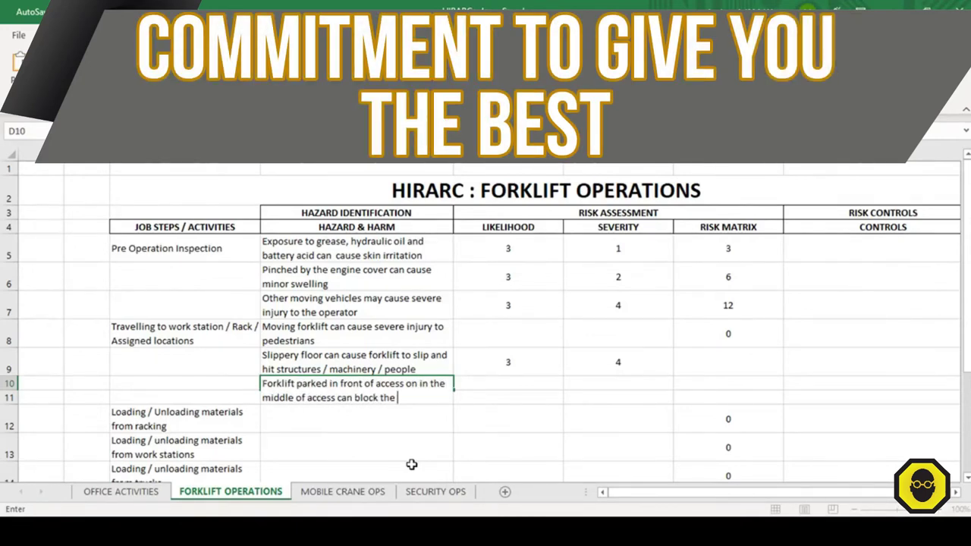
key("BackSpace")
key("BackSpace")
key("BackSpace")
key("BackSpace")
key("BackSpace")
key("BackSpace")
key("BackSpace")
key("BackSpace")
key("BackSpace")
key("BackSpace")
key("BackSpace")
key("BackSpace")
key("BackSpace")
key("BackSpace")
key("BackSpace")
key("BackSpace")
key("BackSpace")
type("interfere escape")
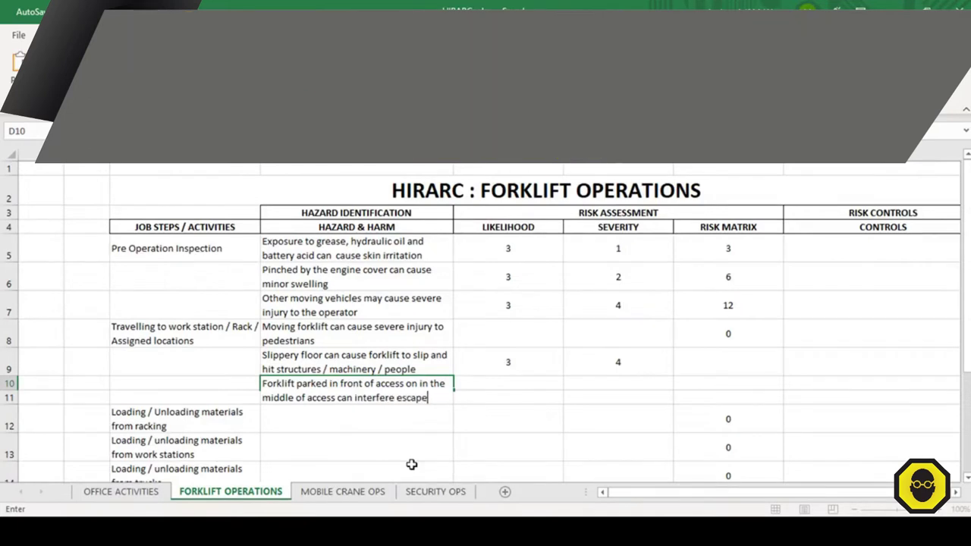
type(" effort during emergencies")
key("Tab")
double_click(417, 385)
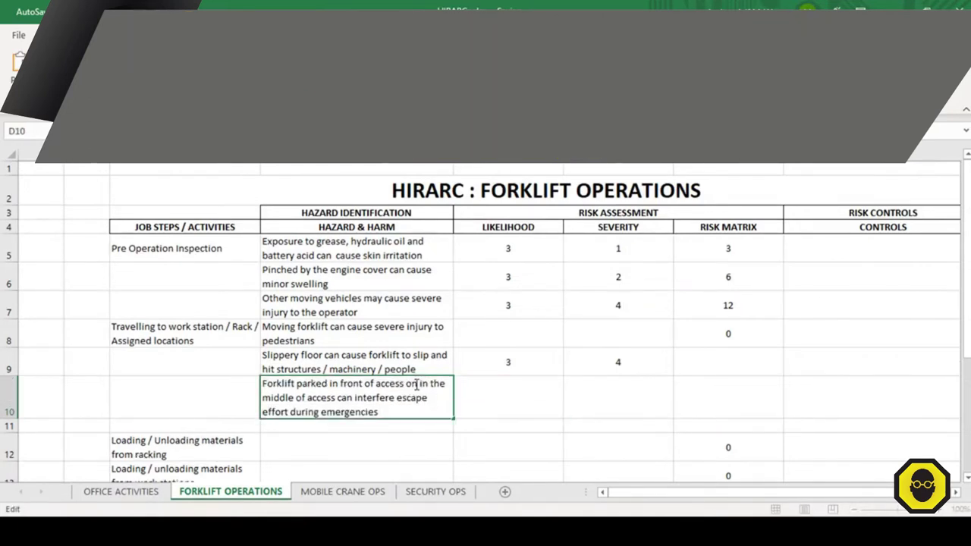
key("Tab")
Step: Rate the parked forklift hazard with likelihood 4 and severity 4, and fill the risk matrix formula from G8 down to G10
type("4")
key("Tab")
type("4")
left_click(774, 345)
left_click_drag(782, 348, 781, 417)
Step: Enter "Lifting activities may cause injury to forklift operator when the object lifted above forklift" as the hazard and harm in D11
left_click(314, 428)
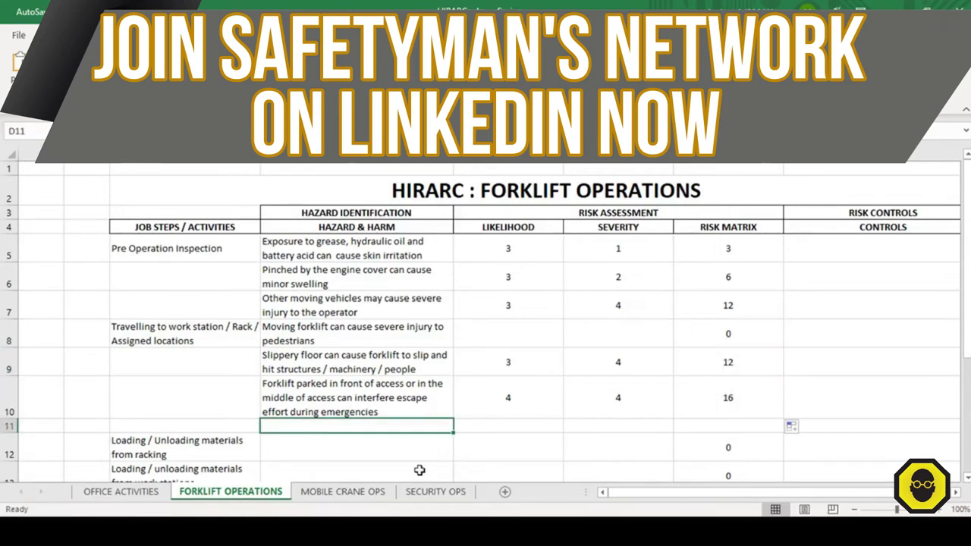
type("Lifting activities may cause injury to forklift operator when the object lifted above forklift")
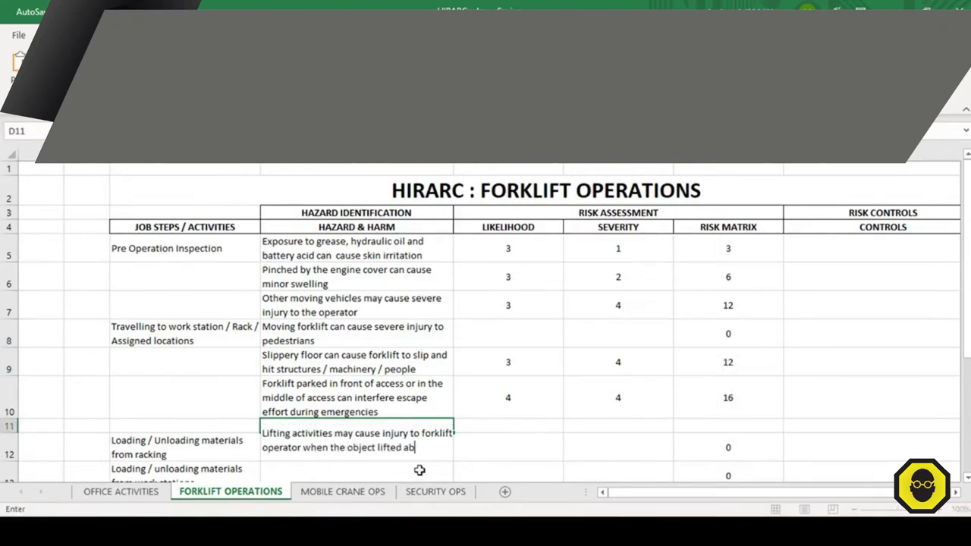
key("Return")
Step: Enter "Blind spots at claddings and container areas may cause forklift to hit other employees" in D12 with likelihood 4 and severity 5
scroll(169, 351, "down", 2)
type("Blind spo")
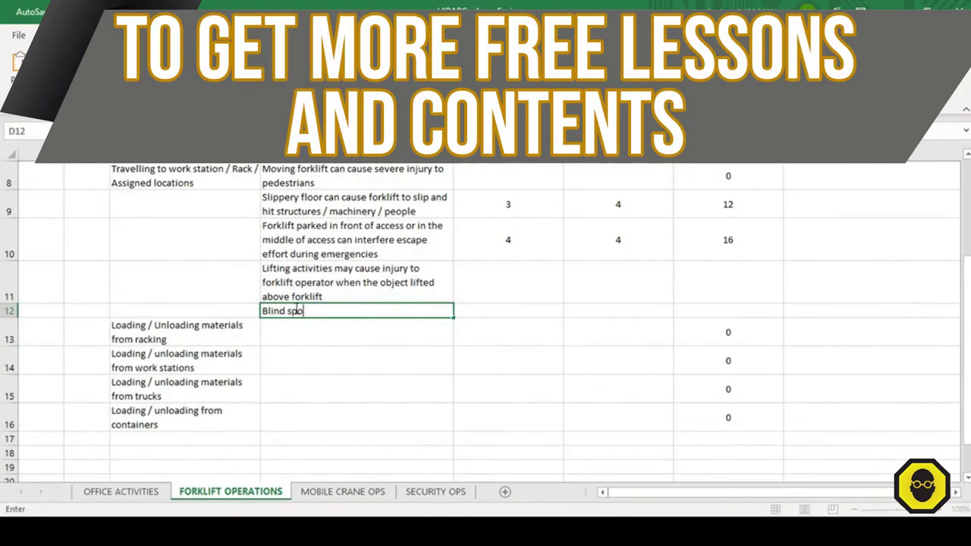
type("ts at claddings and container areas may cause fork")
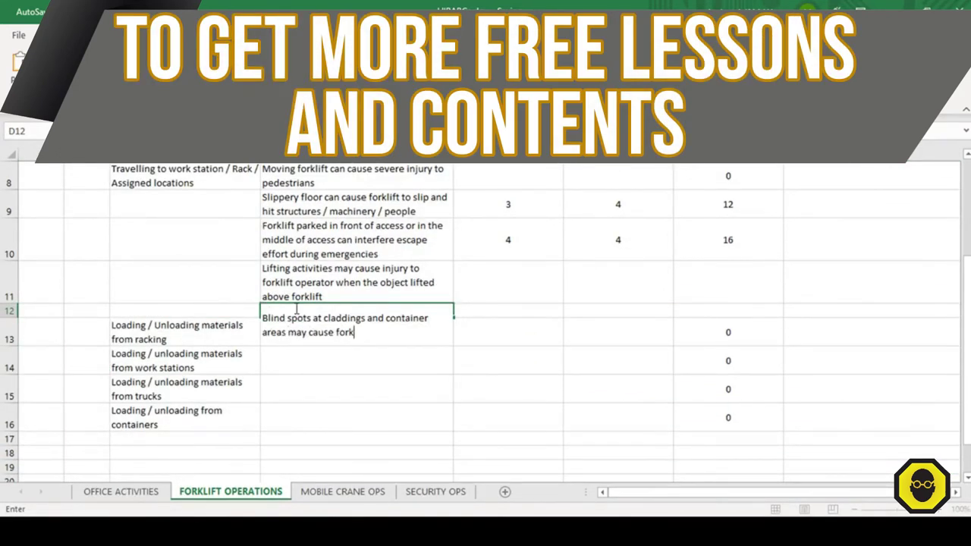
type("lift to hit other employees")
key("Tab")
type("4")
key("Tab")
type("5")
key("Tab")
Step: Rate the lifting activities hazard in row 11 with likelihood 2 and severity 4, and fill the risk matrix formula down to G12
left_click(553, 295)
type("4")
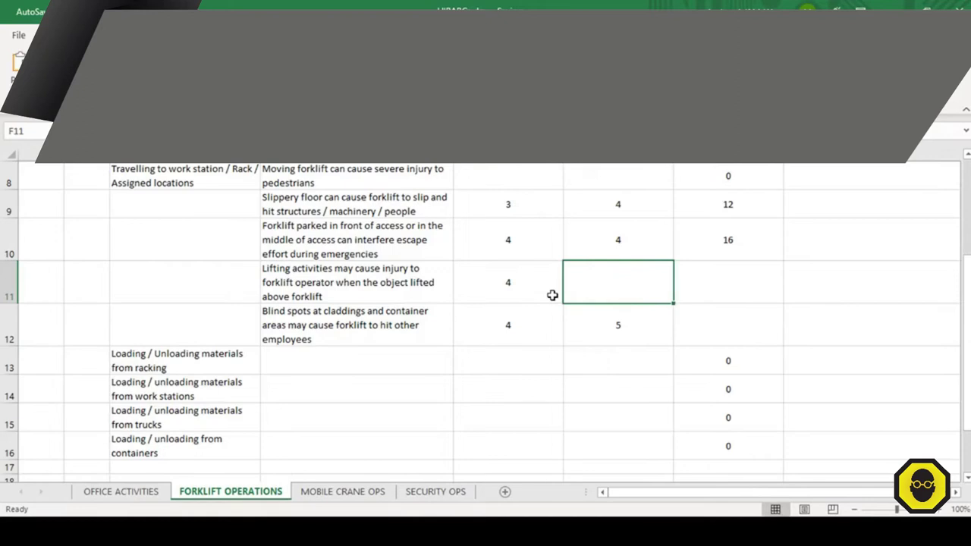
type("2")
key("Tab")
type("4")
key("Tab")
key("Tab")
left_click(732, 302)
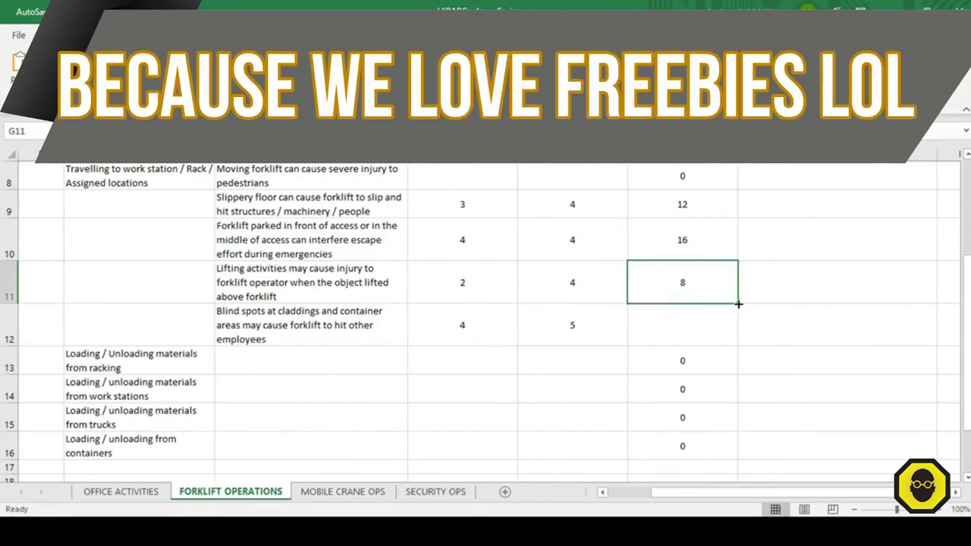
left_click_drag(737, 306, 737, 345)
Step: Insert three blank rows below the "Loading / Unloading materials from racking" job step in row 13
left_click(573, 361)
scroll(174, 403, "up", 2)
scroll(175, 403, "down", 2)
left_click(10, 331)
key("ctrl+shift+equal")
key("ctrl+shift+equal")
key("ctrl+shift+equal")
Step: Enter "Cramp space between the racks may cause forklift to hit the rack's support pillars and resulted in the whole rack to collapse" in D13
left_click(311, 304)
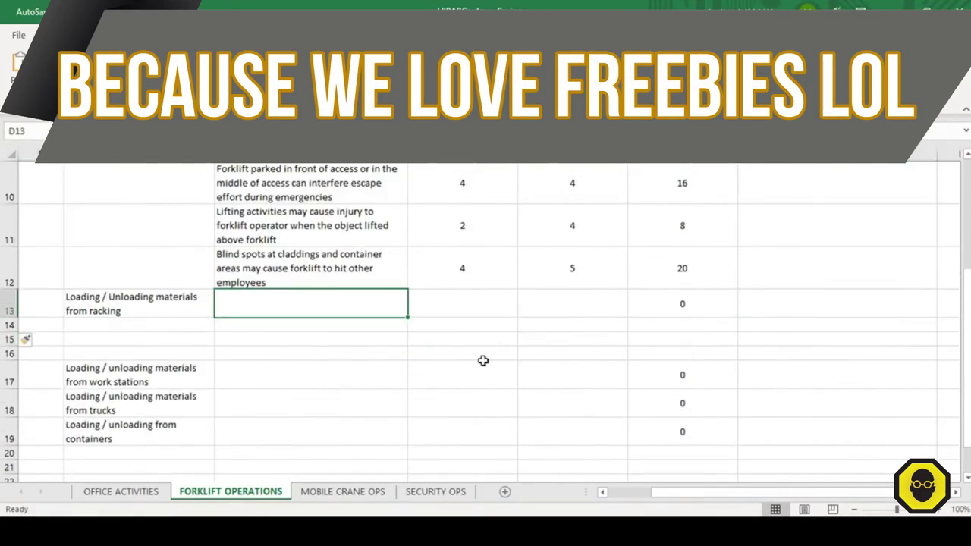
type("Cramp space between the ra")
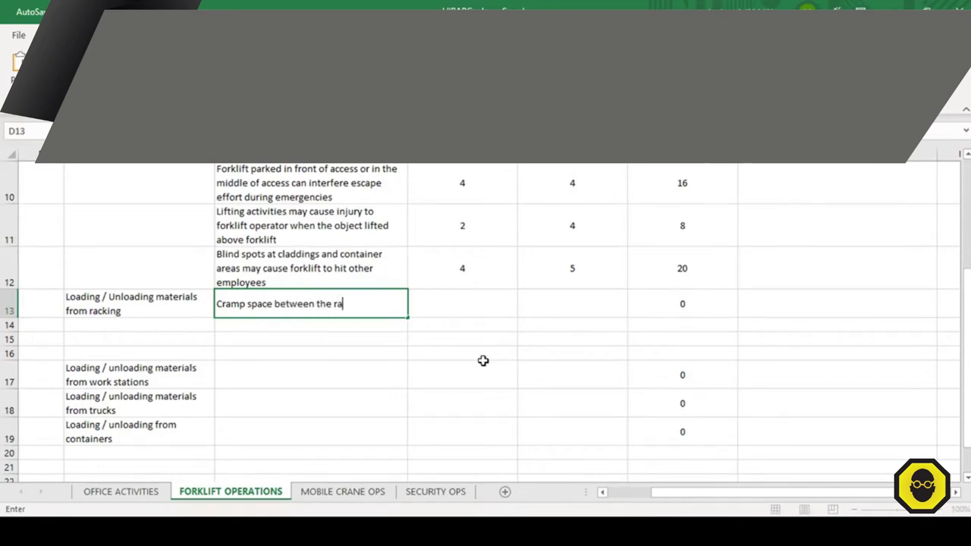
type("cks may cause forklift to hit the rack's support pi")
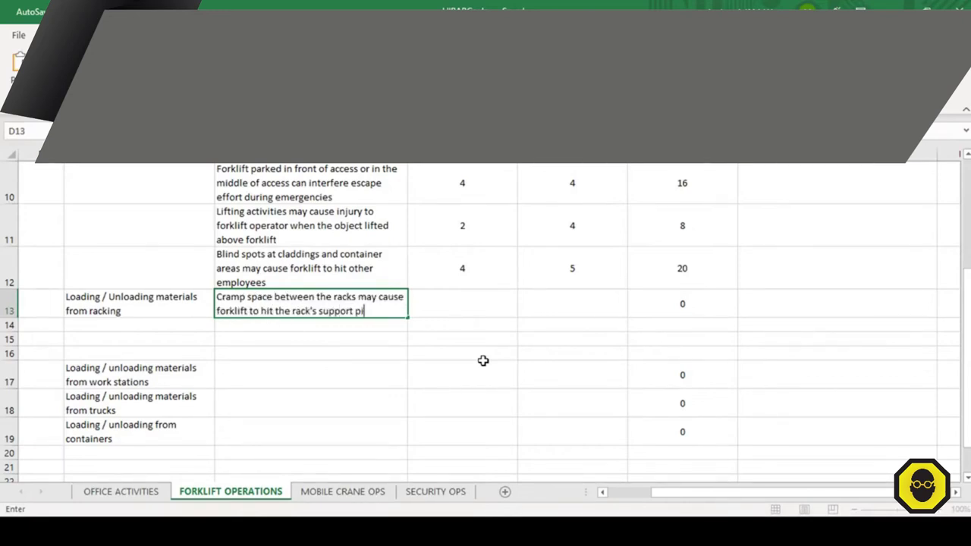
type("llars and resulted in the whole rack to collapse")
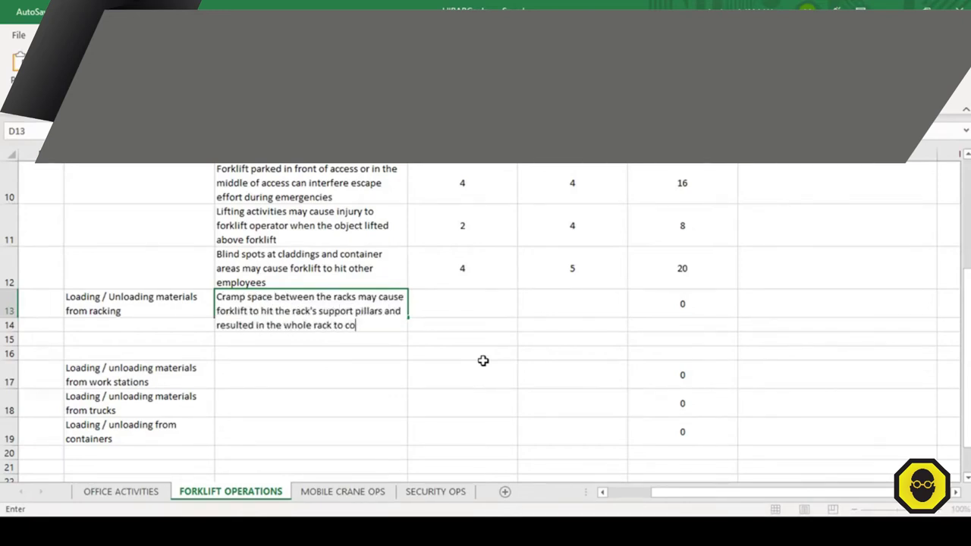
Step: Rate the cramped racking space hazard in row 13 with likelihood 3 and severity 5
key("Tab")
type("3")
key("Tab")
type("5")
key("Tab")
Step: Enter "Glaring for the lights may cause the pallet to be placed improperly and resulted to fell down onto the forklift" in D14, likelihood 3, severity 4
left_click(239, 352)
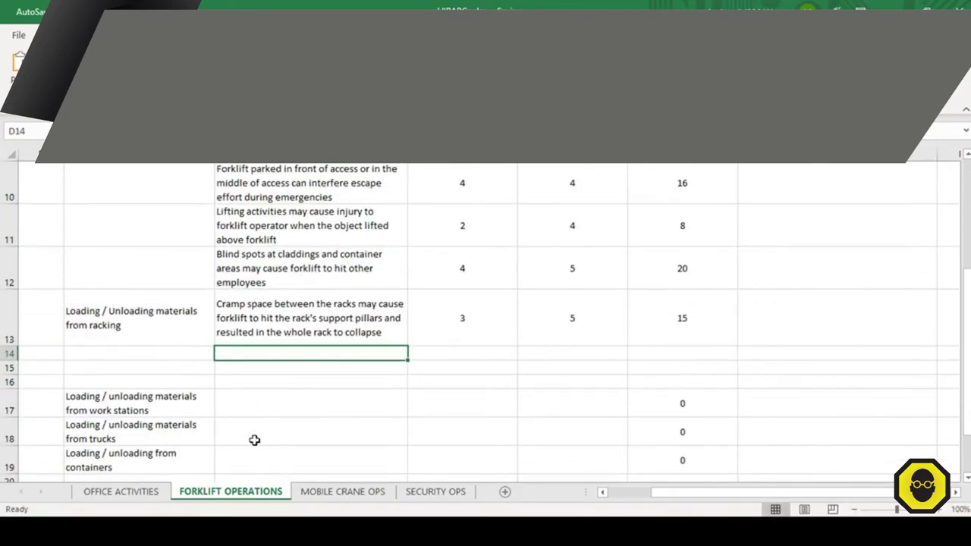
type("Glaring for the lights may cause the pallet")
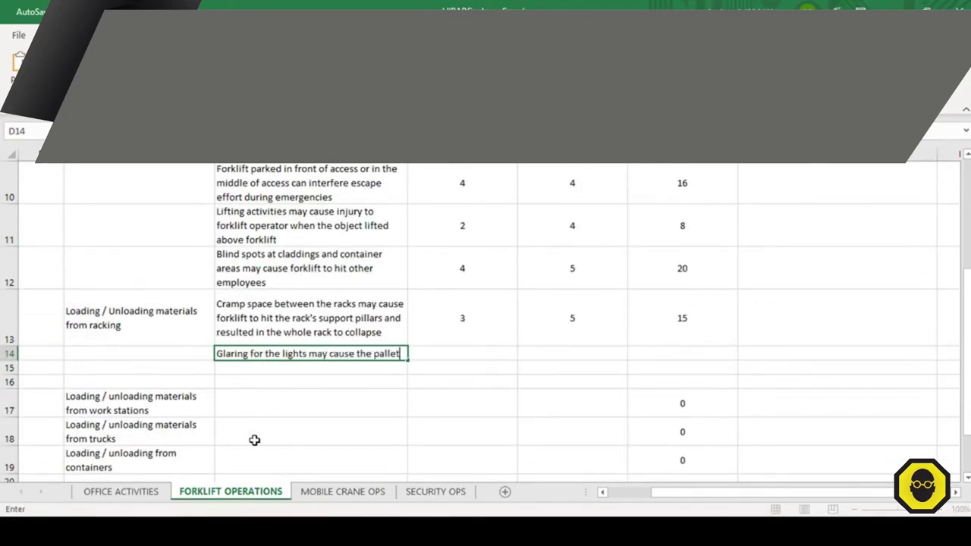
type(" to be placed improperly and resulted to fell down onto the forklift")
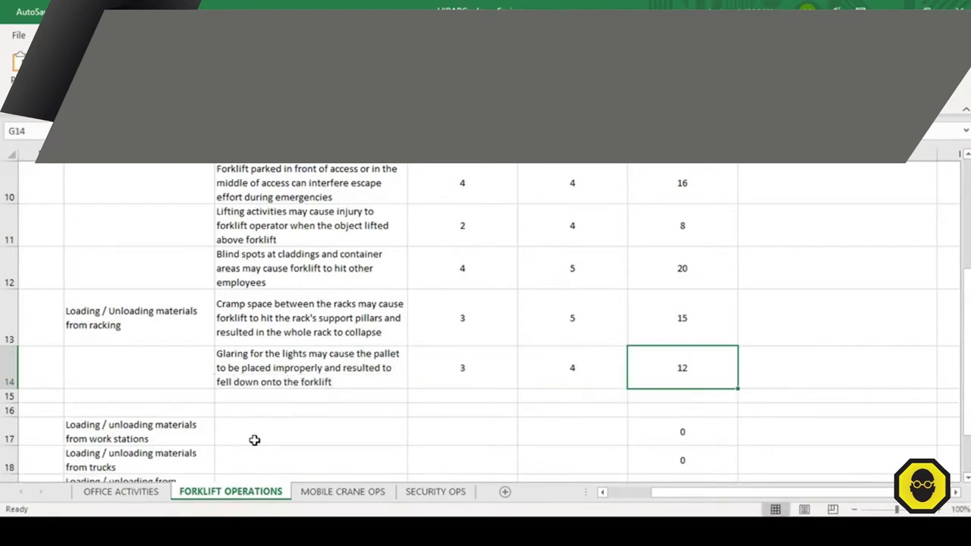
Step: Correct the wording in D14 from "Glaring for the lights" to "Glaring from the lights"
left_click(243, 401)
double_click(256, 354)
key("BackSpace")
type("om")
key("Return")
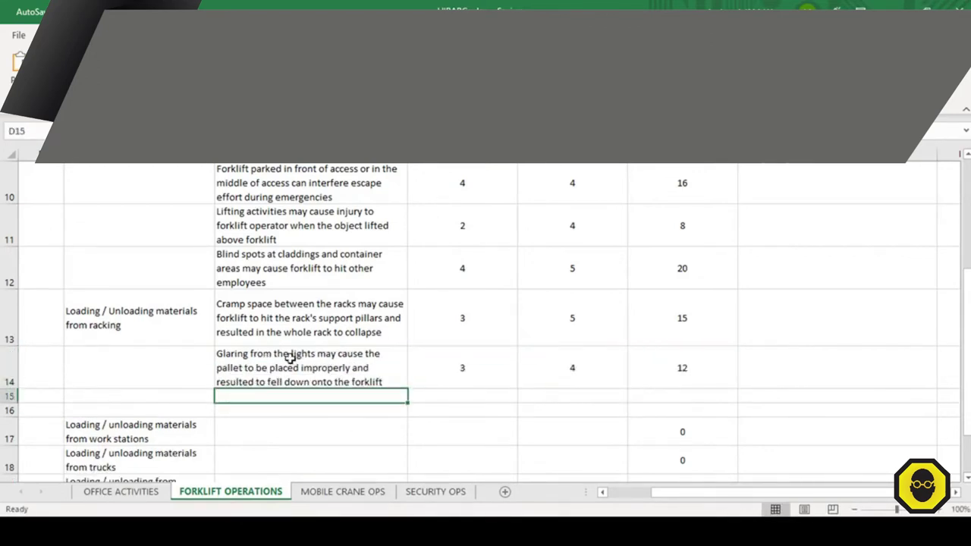
Step: Enter "Improper way of placing the pallet may cause the material to fell down onto the forklift" in D15 and delete the blank row below
type("Improper way of operating th")
key("BackSpace")
key("BackSpace")
key("BackSpace")
key("BackSpace")
key("BackSpace")
key("BackSpace")
key("BackSpace")
key("BackSpace")
key("BackSpace")
key("BackSpace")
key("BackSpace")
key("BackSpace")
type("placing the pallet may cause the material to fell")
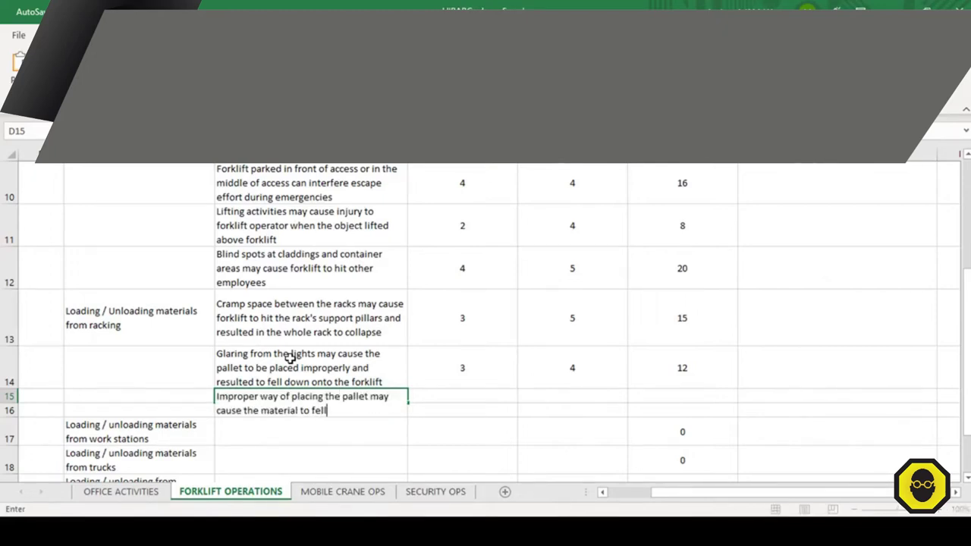
type(" down onto the forklift")
key("Return")
scroll(275, 449, "down", 1)
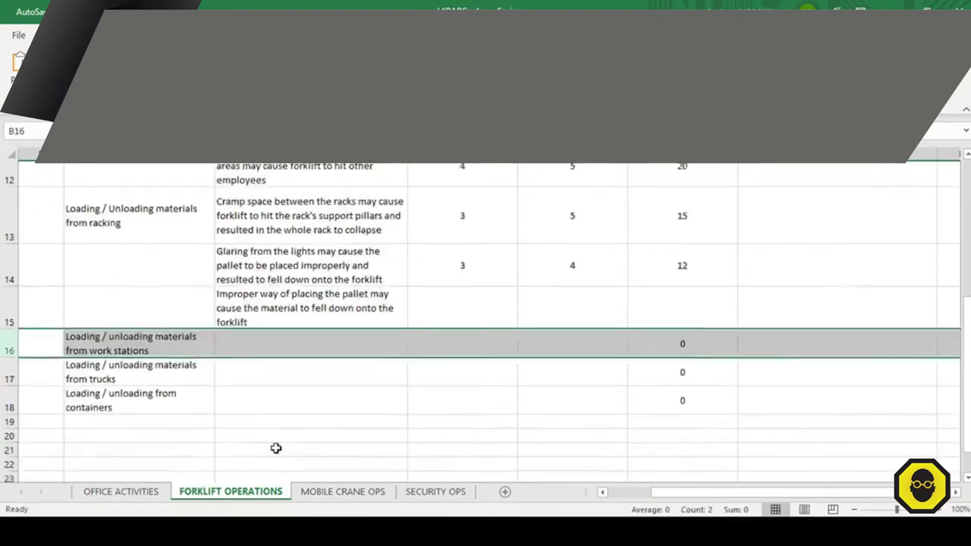
Step: Enter "Pallets positions very near to machine may cause fork to hit the machine and resulted in damages" as the work stations hazard in D16
type("Pallets positions very near to machine ma")
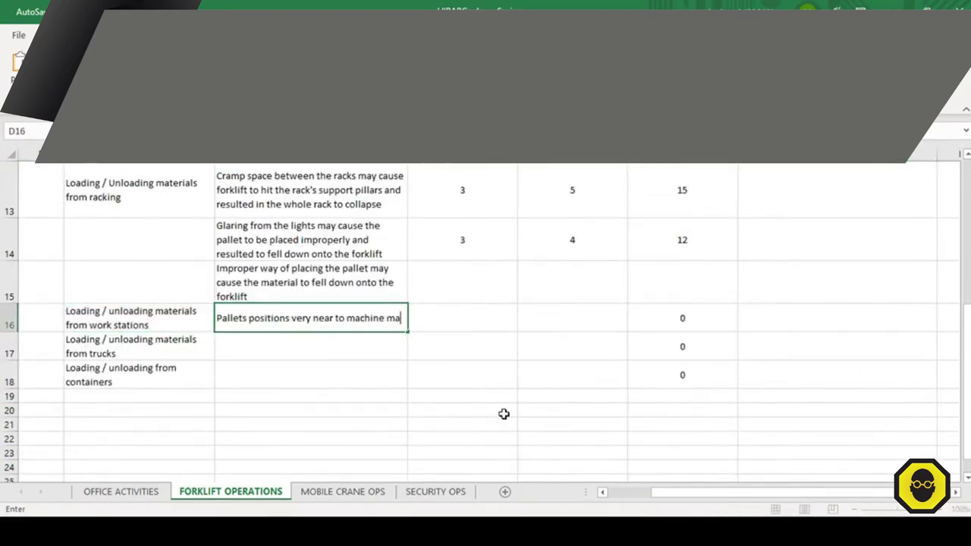
type("y cause fork to hit the machine and resulted in damages")
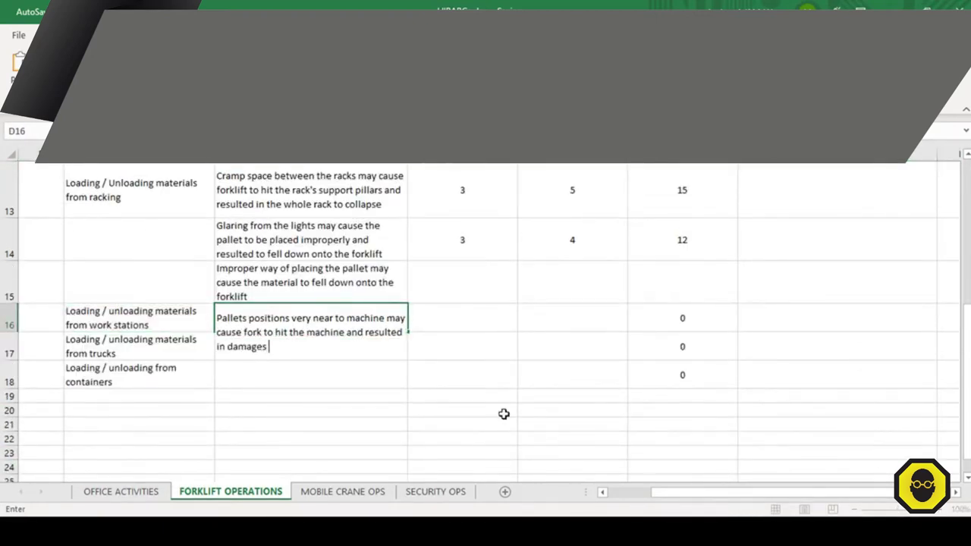
key("Return")
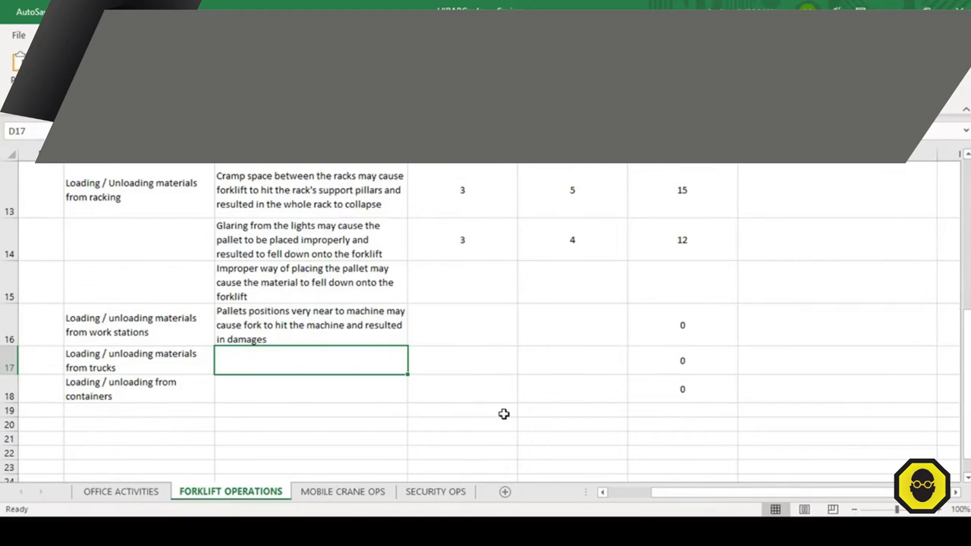
Step: Enter "The truck's barrier may hit forklift operator when wind blows and not secured resulted in severe injury" as the trucks hazard in D17
type("Poss")
key("BackSpace")
key("BackSpace")
key("BackSpace")
key("BackSpace")
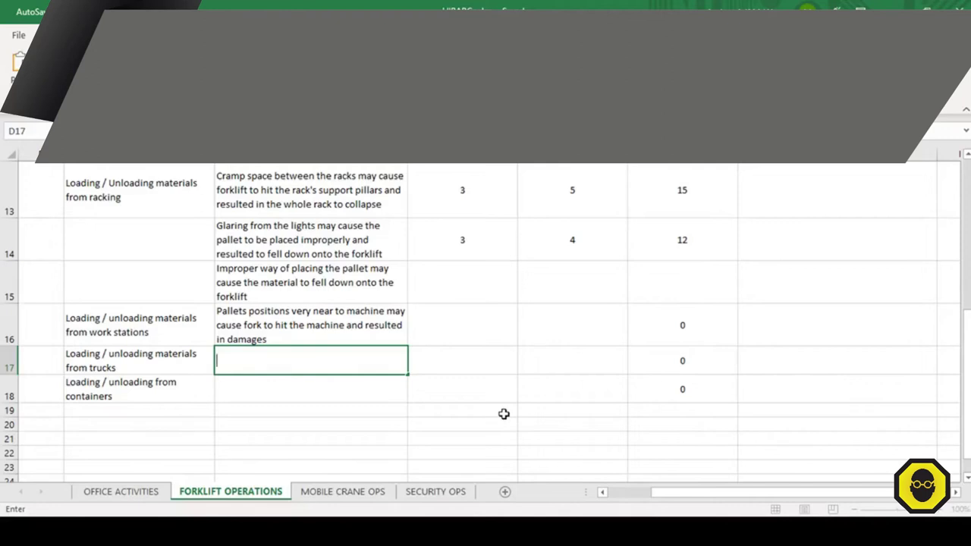
type("The truck's barrier may hit forklift operator when wi")
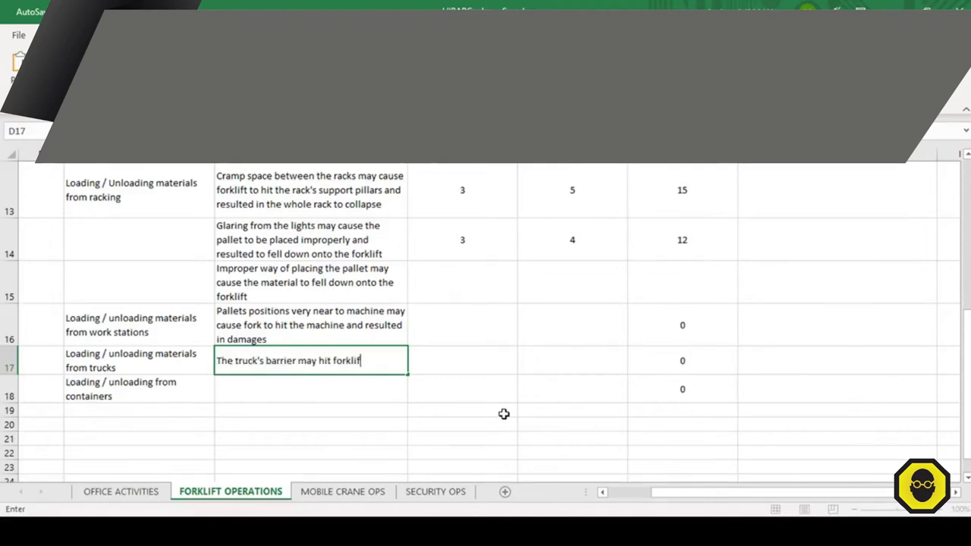
type("nd blows and not secured resulted in severe injury")
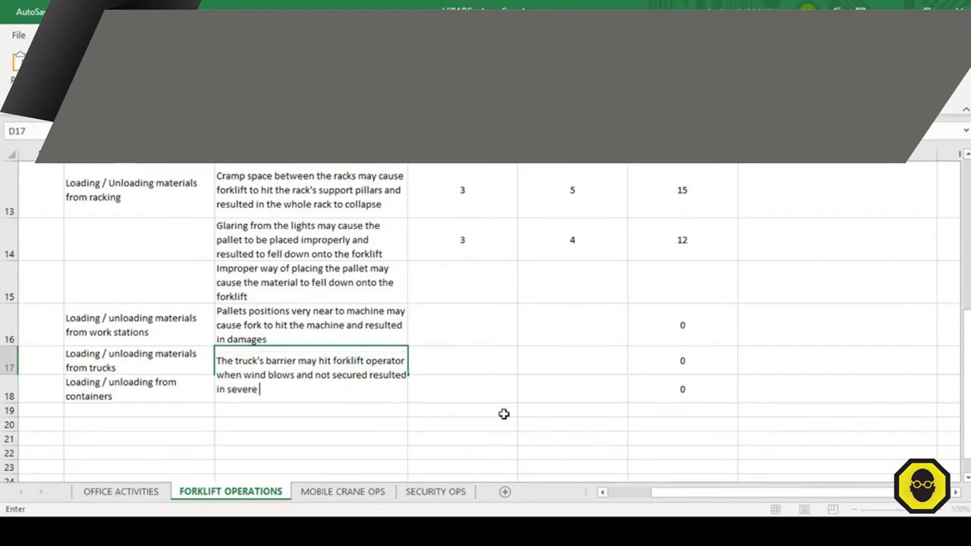
key("Tab")
key("Return")
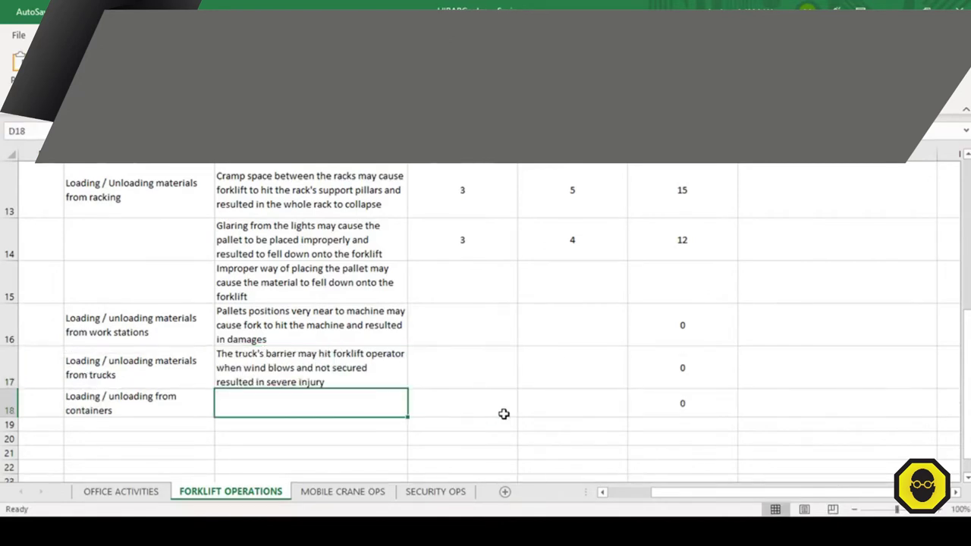
Step: Enter "Bad container floor may cause the forklift to stuck or fell resulted in severe injury" as the containers hazard in D18
type("Bad container floor may ca")
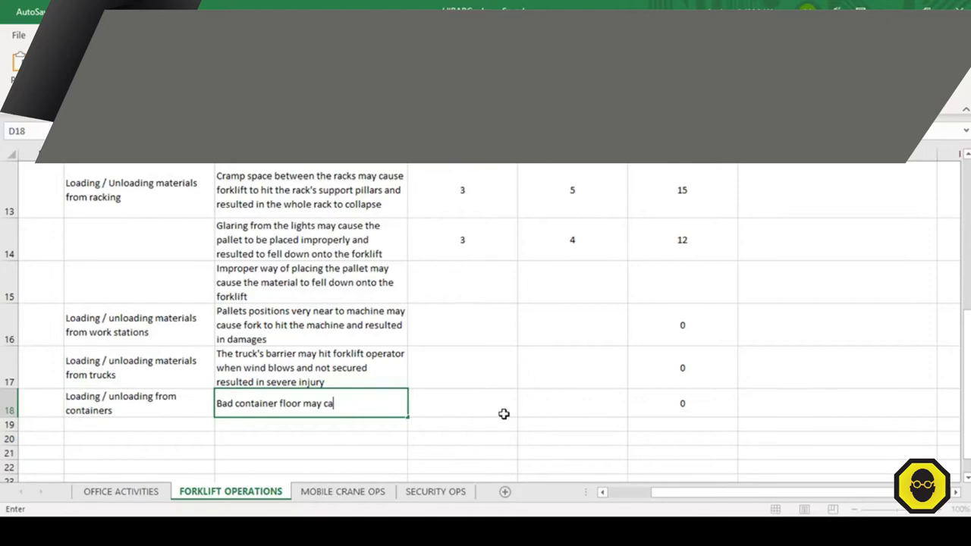
type("use the forklift to stuck or fell resulted in severe injury")
key("Return")
Step: Enter "Open edges at the loading bay can cause the forklift to fell down and resulted in severe injury / death" in D19
type("Open edges at the loading bay may")
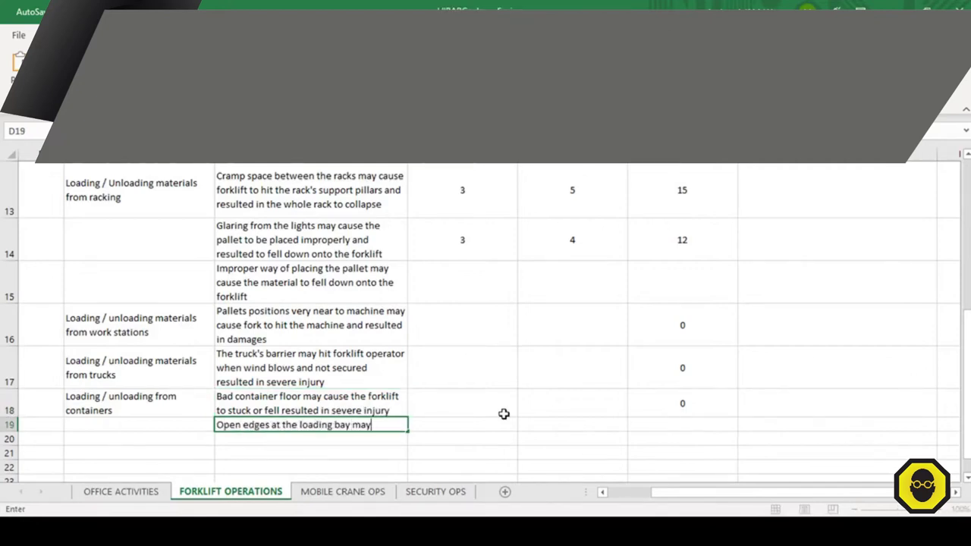
key("BackSpace")
key("BackSpace")
key("BackSpace")
key("BackSpace")
type("can cause the forklift to fell down and resulted in severe injury / death")
key("Return")
Step: Rate the improper pallet placing hazard in row 15 with likelihood 3 and severity 4
scroll(509, 416, "up", 1)
left_click(487, 417)
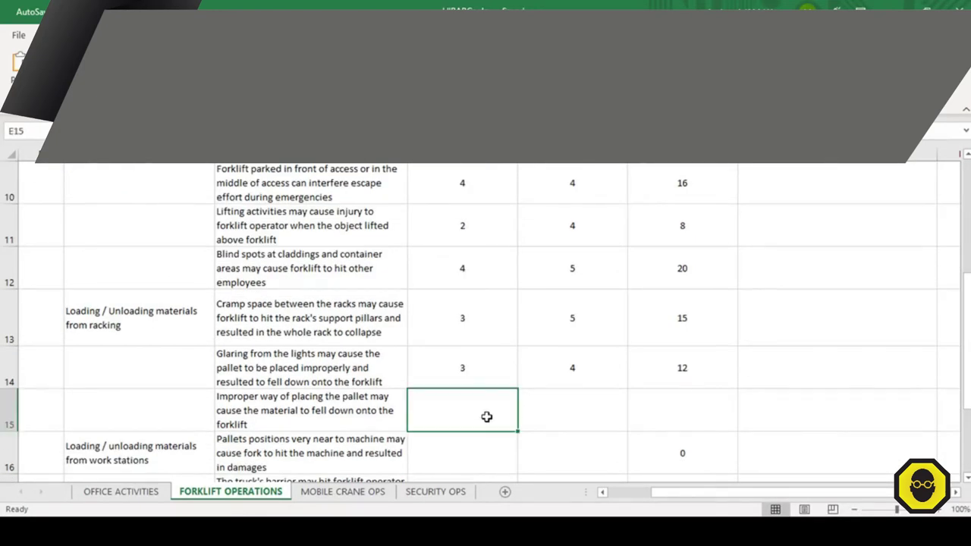
type("3")
key("Tab")
type("4")
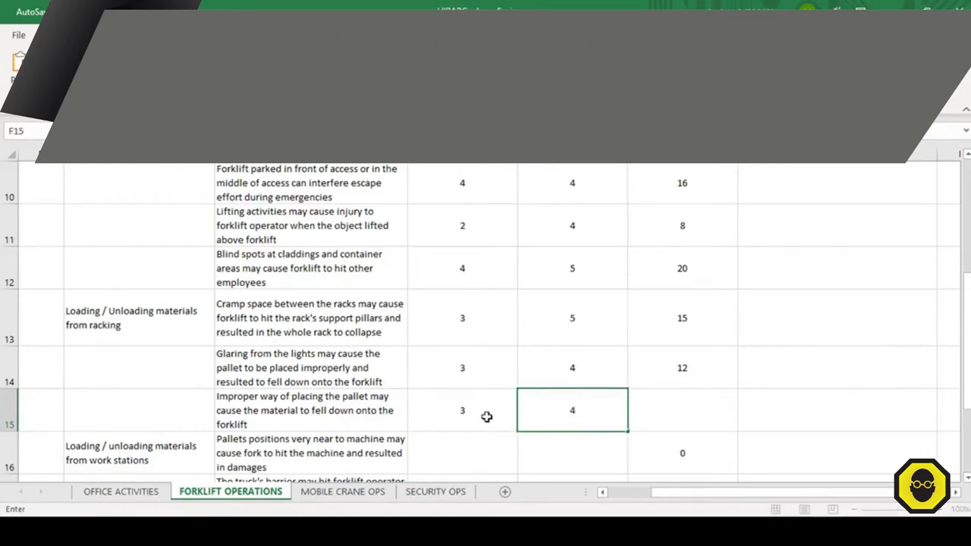
key("Tab")
Step: Rate the hazard of pallets positioned near machines in row 16 with likelihood 3 and severity 3
key("Down")
key("Left")
key("Left")
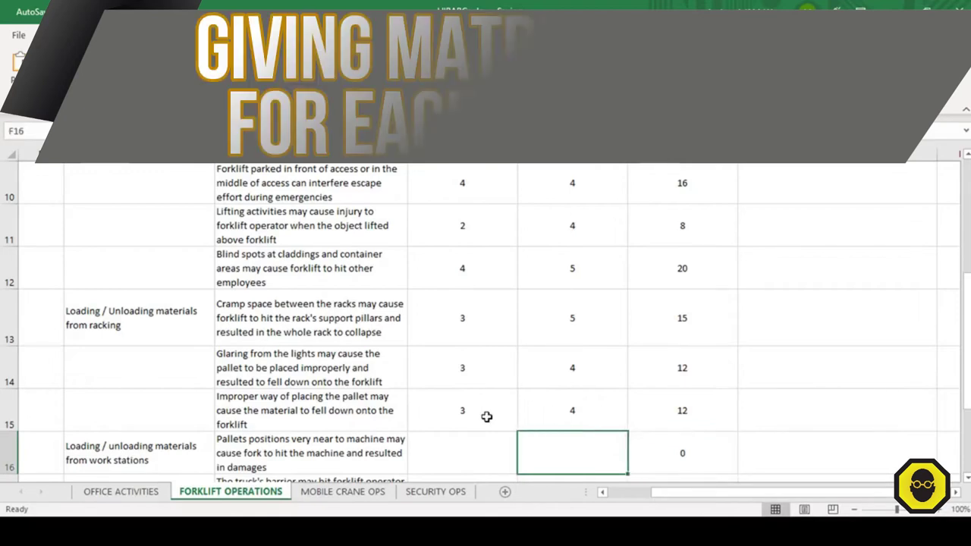
scroll(487, 417, "down", 1)
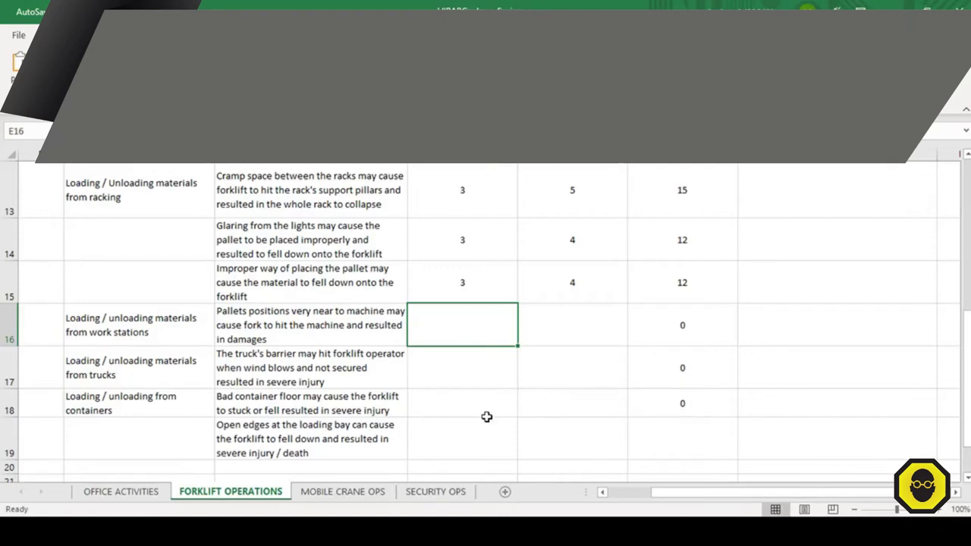
type("3")
key("Tab")
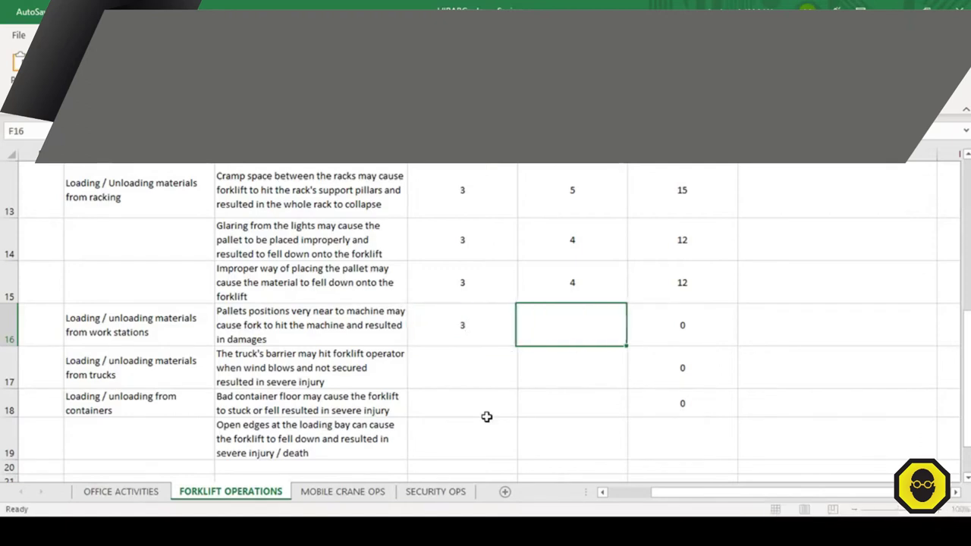
type("3")
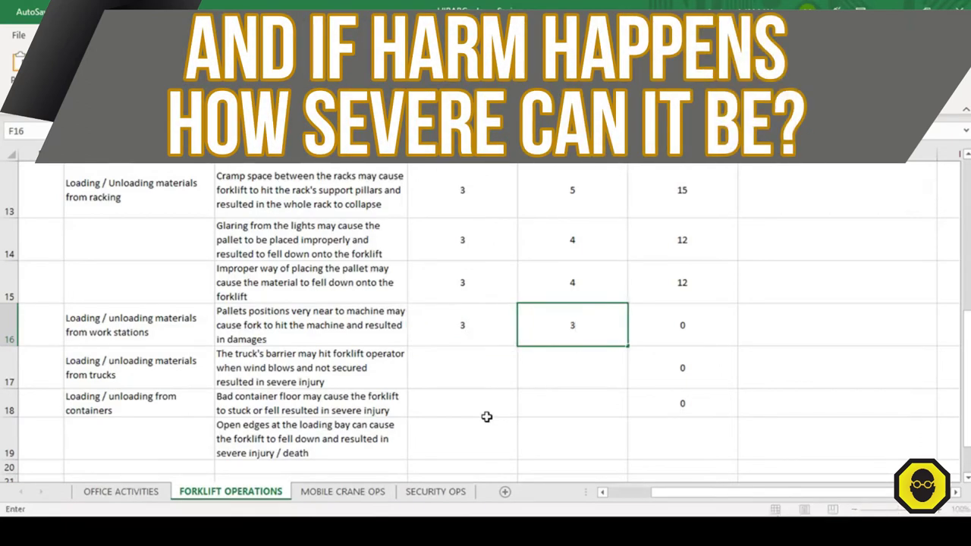
key("Tab")
Step: Rate the truck's barrier hazard in row 17 with likelihood 3 and severity 3
key("Down")
key("Left")
key("Left")
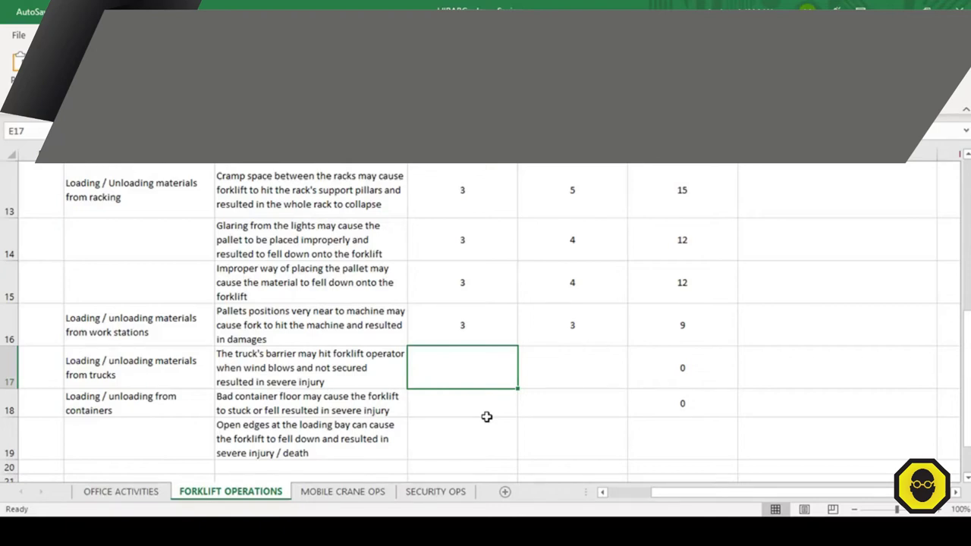
type("3")
key("Tab")
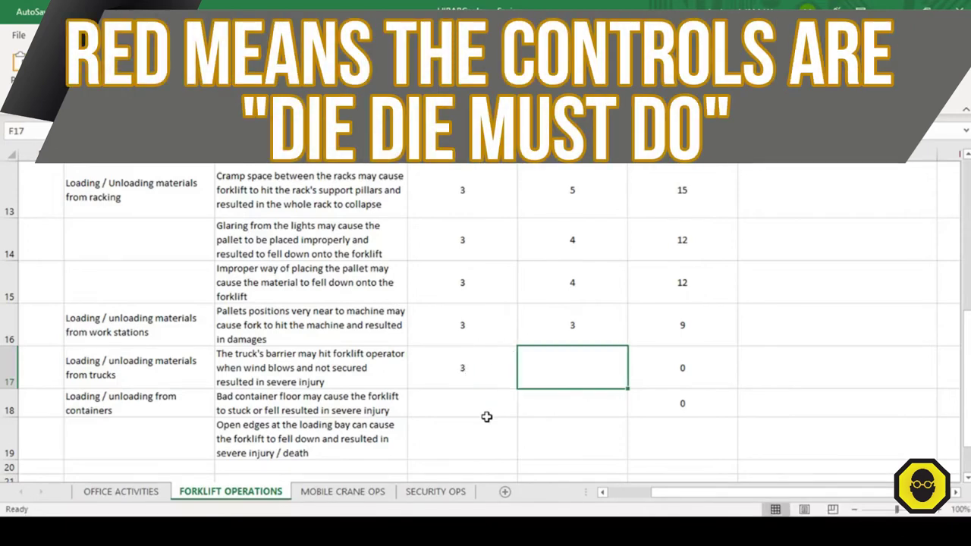
type("3")
key("Return")
Step: Rate the bad container floor hazard in row 18 with likelihood 1 and severity 4
left_click(487, 416)
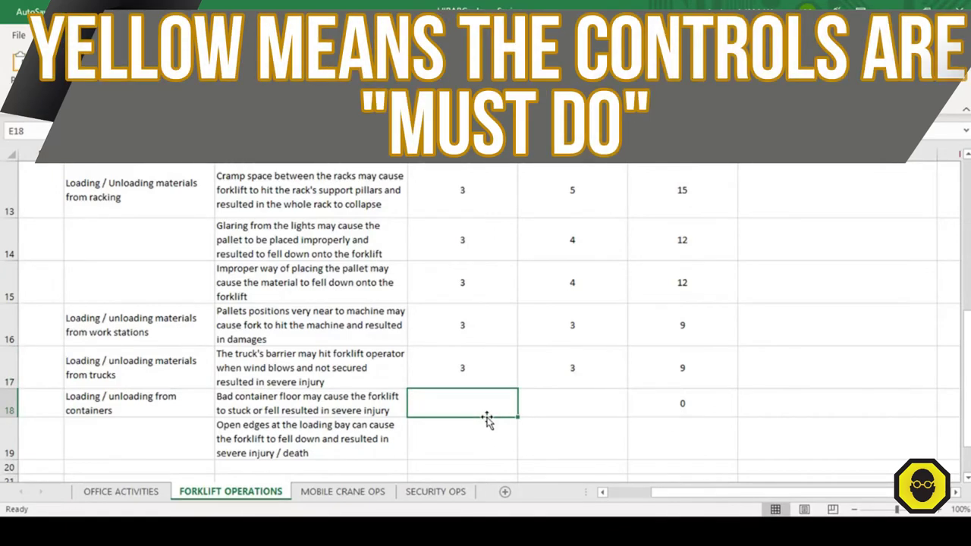
type("1")
key("Tab")
type("4")
key("Tab")
key("Return")
Step: Rate the open loading bay edges hazard in row 19 with likelihood 3 and severity 4
left_click(487, 419)
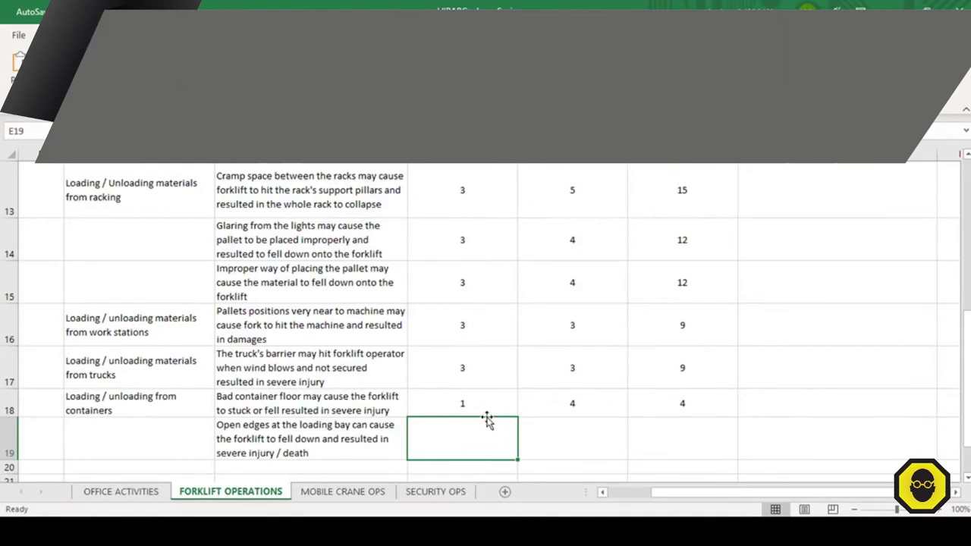
type("3")
key("Tab")
type("4")
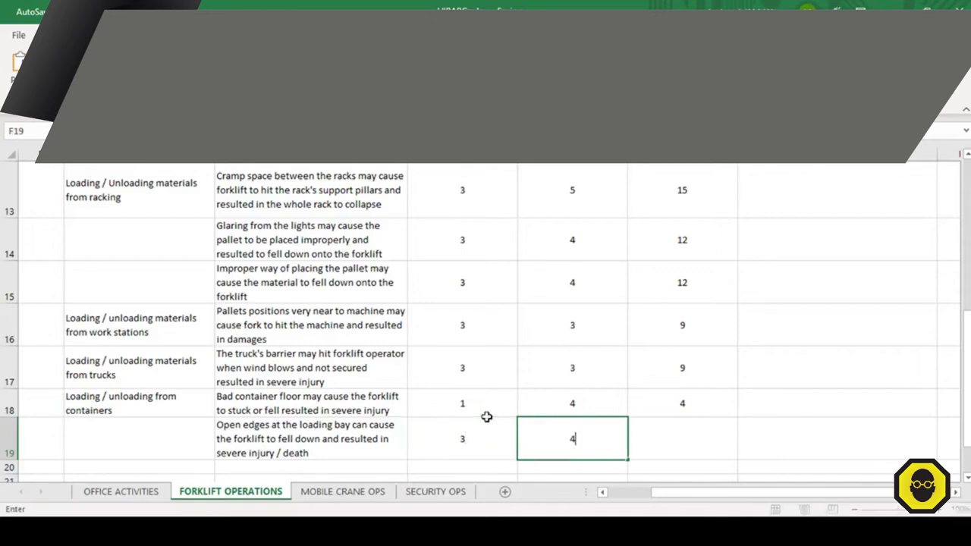
key("Tab")
key("Return")
Step: Review the risk matrix column from the last hazard row back up to its header in G4
key("Right")
key("Right")
key("Up")
key("Up")
key("Up")
key("Up")
key("Up")
key("Up")
key("Up")
key("Up")
key("Up")
key("Up")
key("Up")
key("Up")
key("Up")
key("Up")
key("Up")
key("Up")
key("Up")
key("Up")
key("Up")
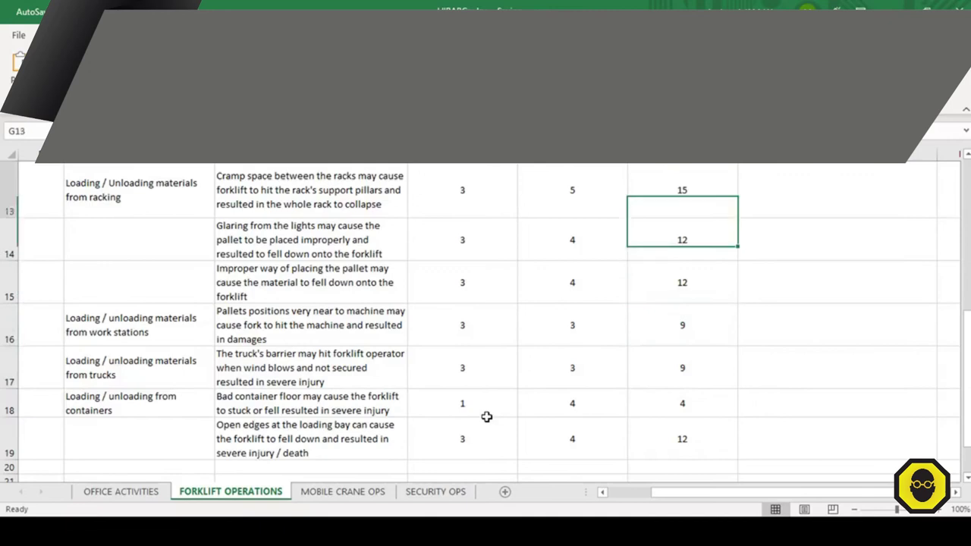
key("Down")
key("Down")
key("Down")
key("Down")
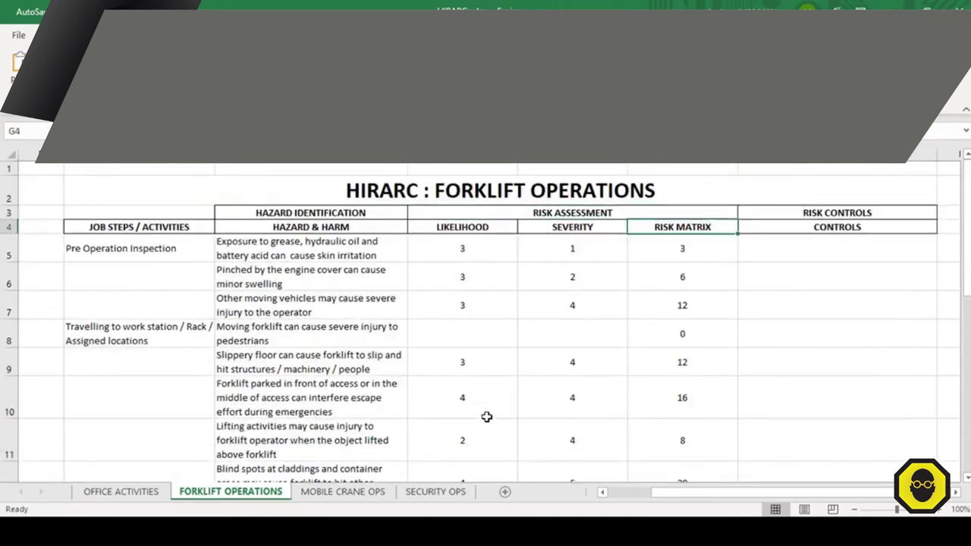